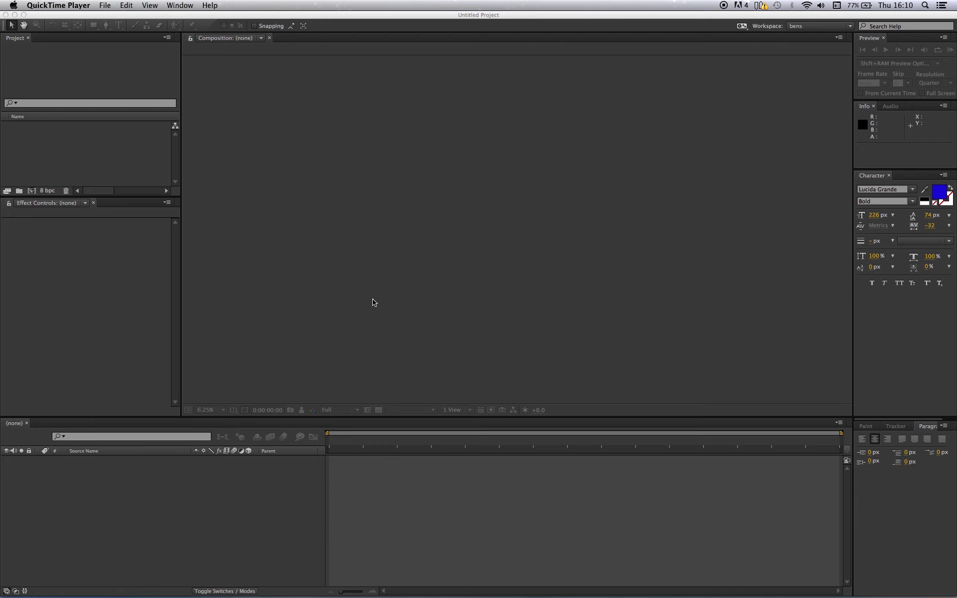
# Step: Make After Effects the active application, showing its empty untitled project
pyautogui.click(223, 15)
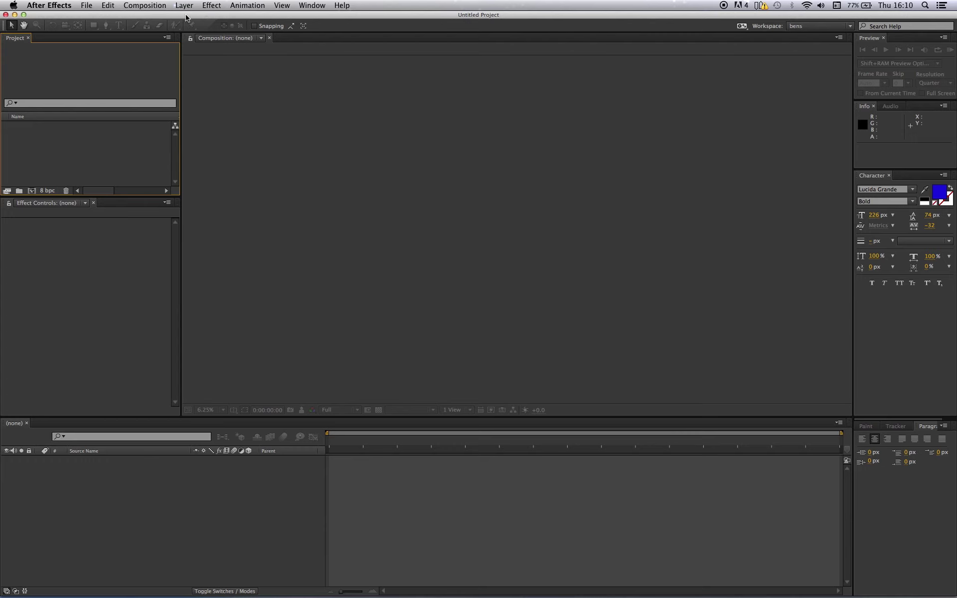
# Step: Create Comp 1 with the HDTV 1080 25 preset (1920×1080, 25 fps) and a red background
pyautogui.click(139, 6)
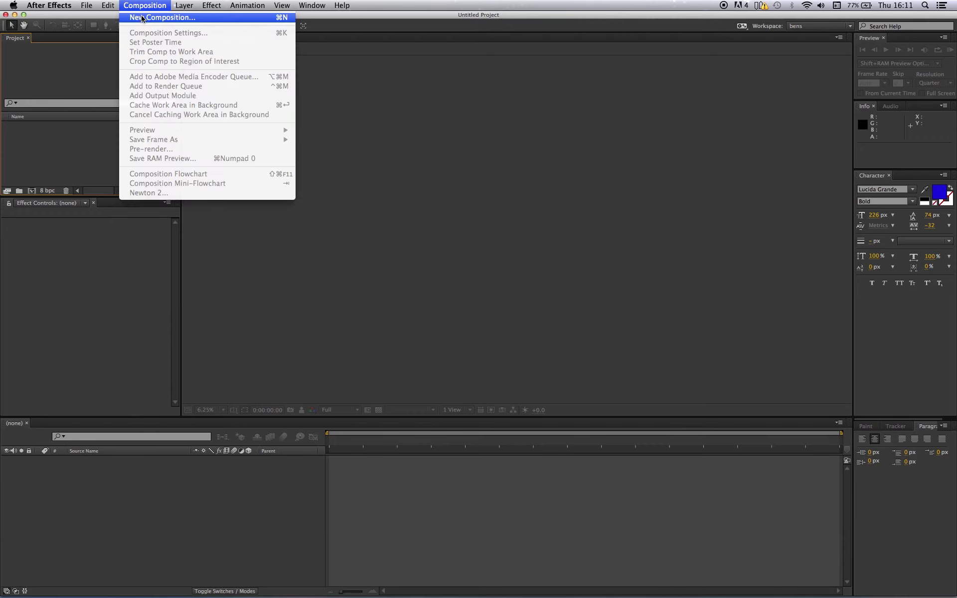
pyautogui.click(144, 19)
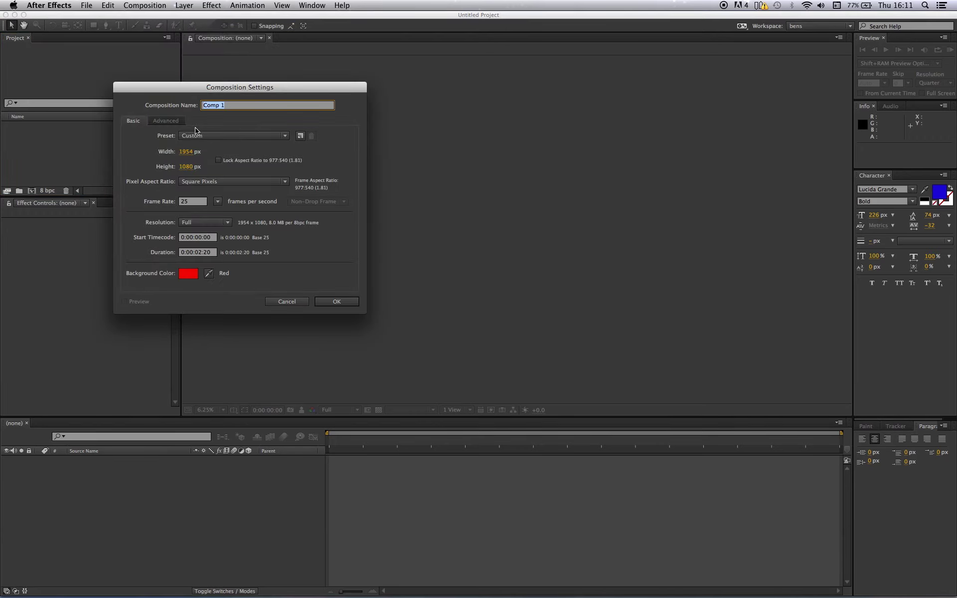
pyautogui.click(201, 137)
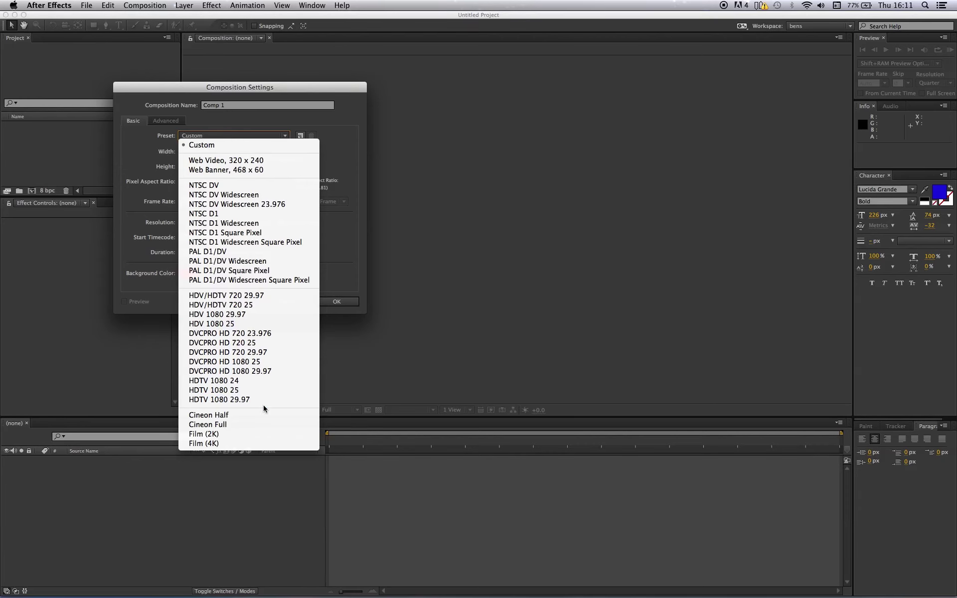
pyautogui.click(244, 391)
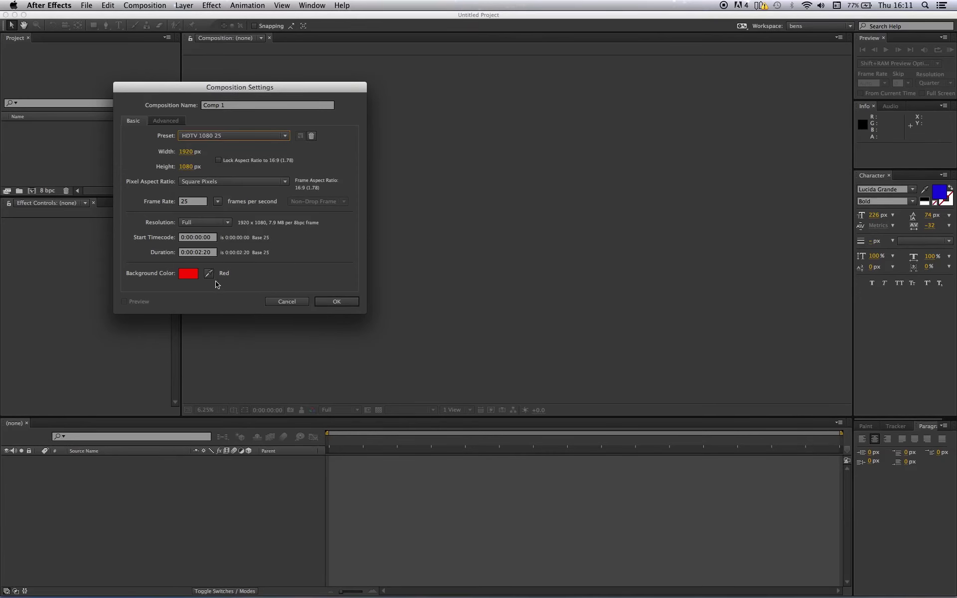
pyautogui.click(338, 302)
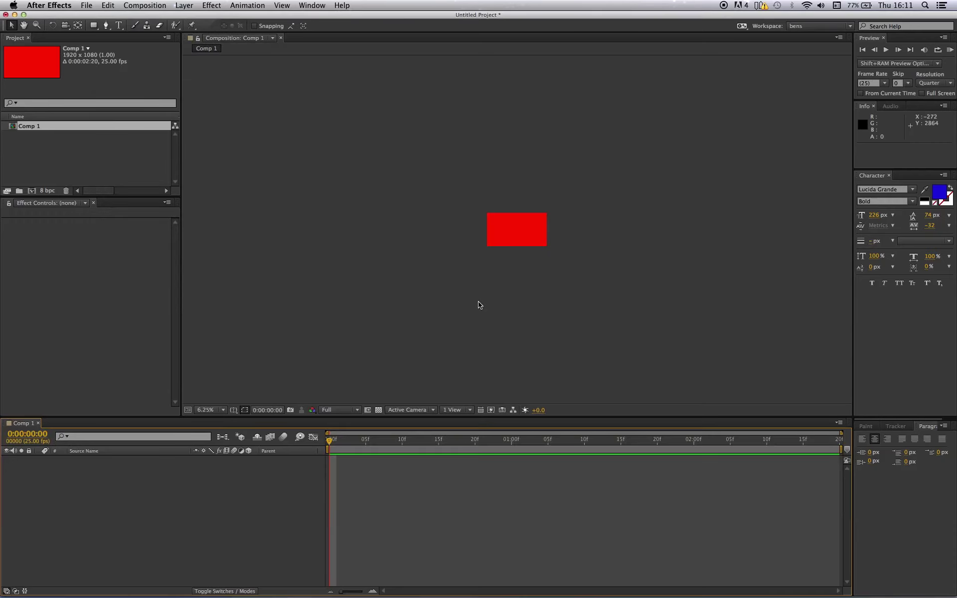
# Step: Draw a five-pointed star shape layer from the canvas centre with the Star Tool
pyautogui.scroll(-1, 504, 245)
pyautogui.scroll(7, 504, 245)
pyautogui.scroll(-2, 502, 244)
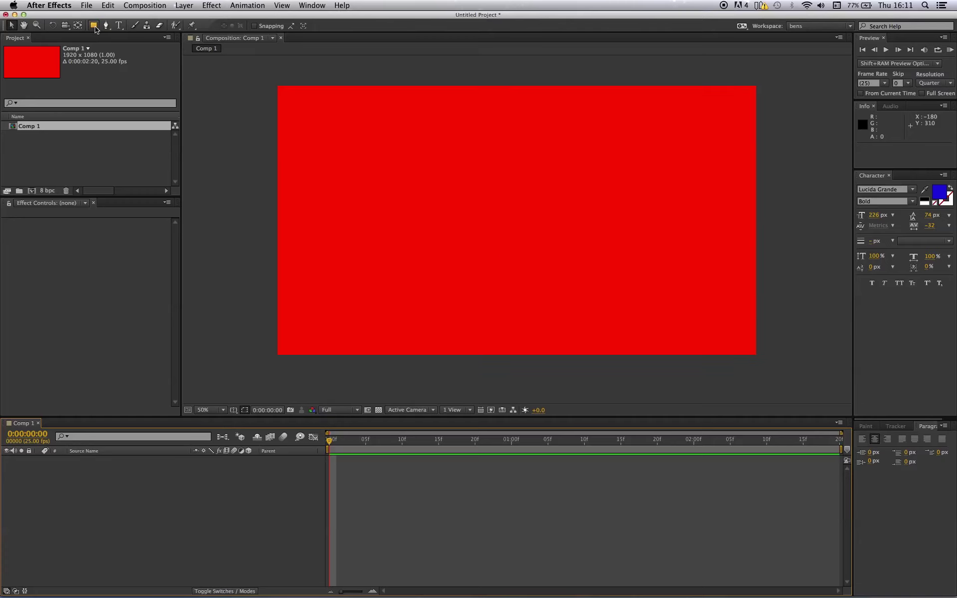
pyautogui.moveTo(96, 30)
pyautogui.mouseDown()
pyautogui.moveTo(150, 36)
pyautogui.moveTo(145, 27)
pyautogui.moveTo(149, 68)
pyautogui.mouseUp()
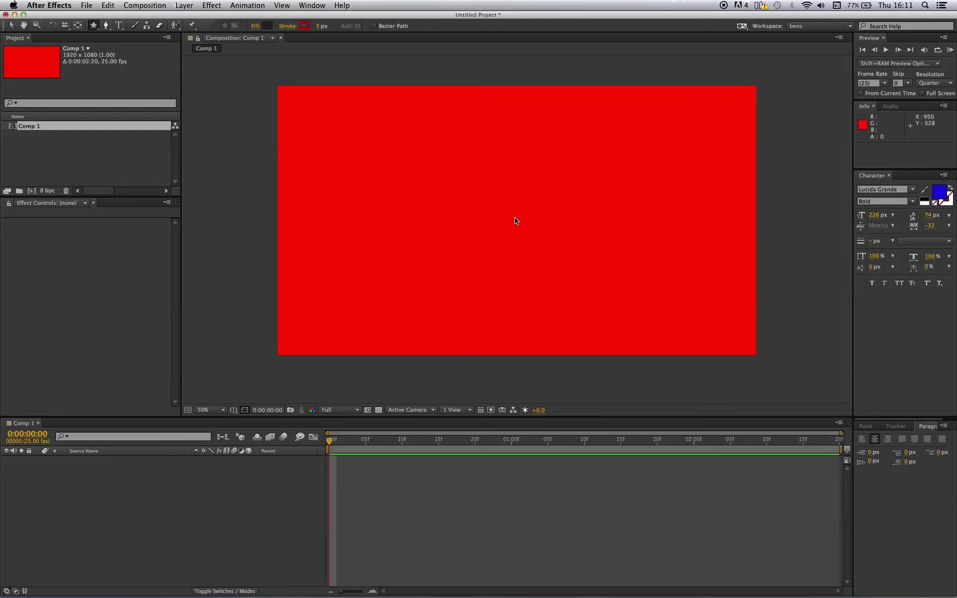
pyautogui.moveTo(516, 220); pyautogui.dragTo(600, 285)
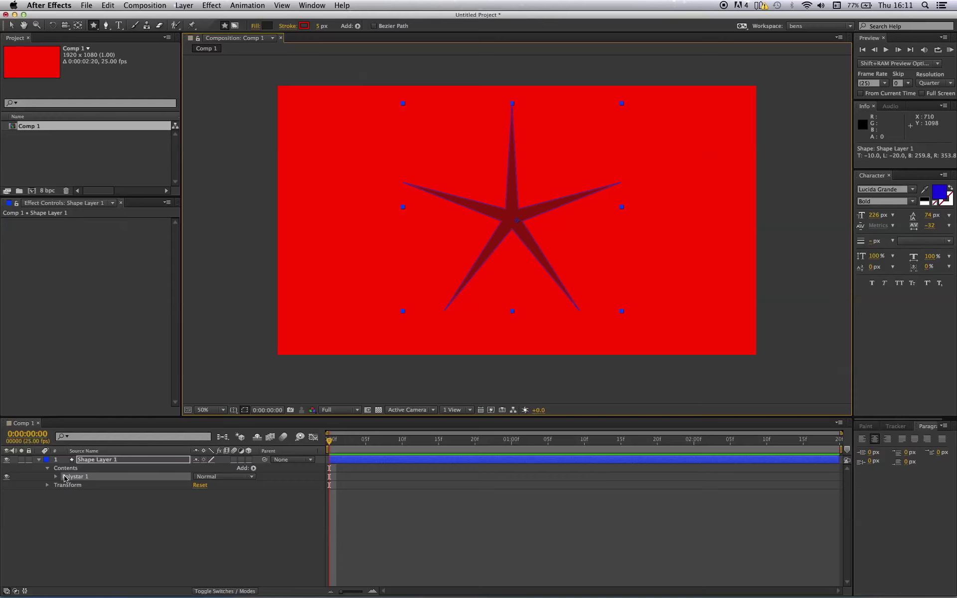
# Step: Add a Trim Paths 1 operator to Shape Layer 1 alongside Polystar 1
pyautogui.click(56, 477)
pyautogui.click(87, 461)
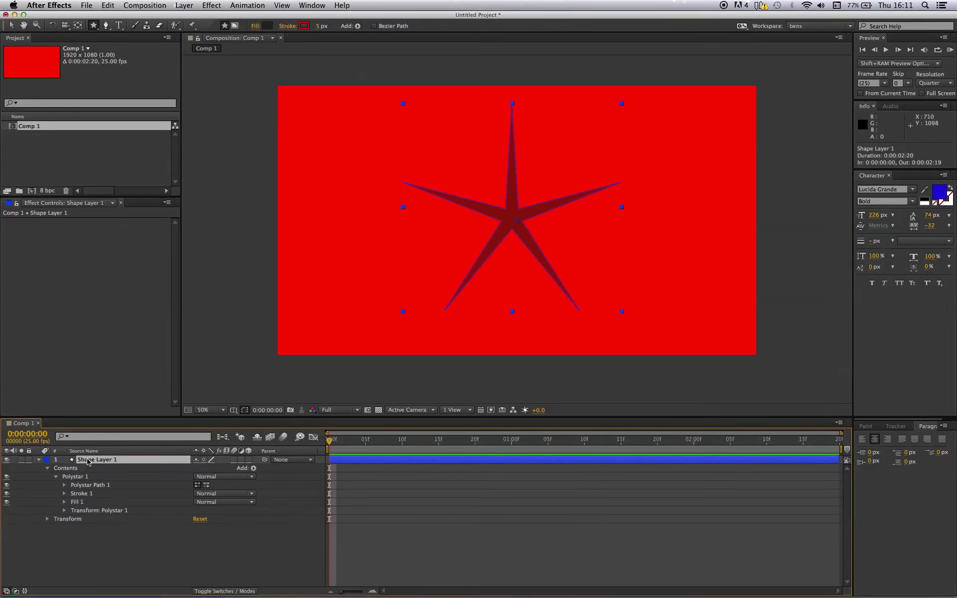
pyautogui.click(253, 468)
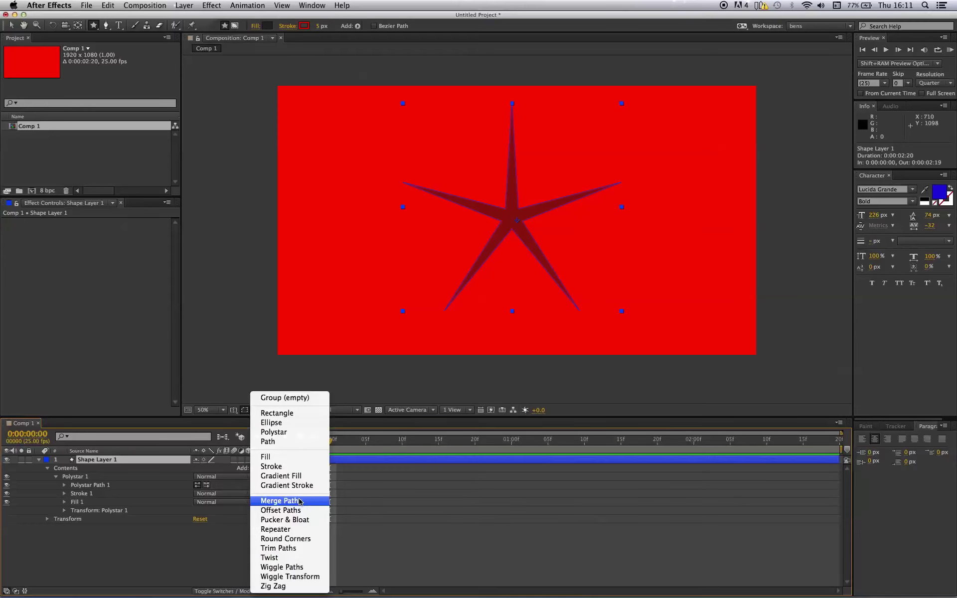
pyautogui.click(292, 550)
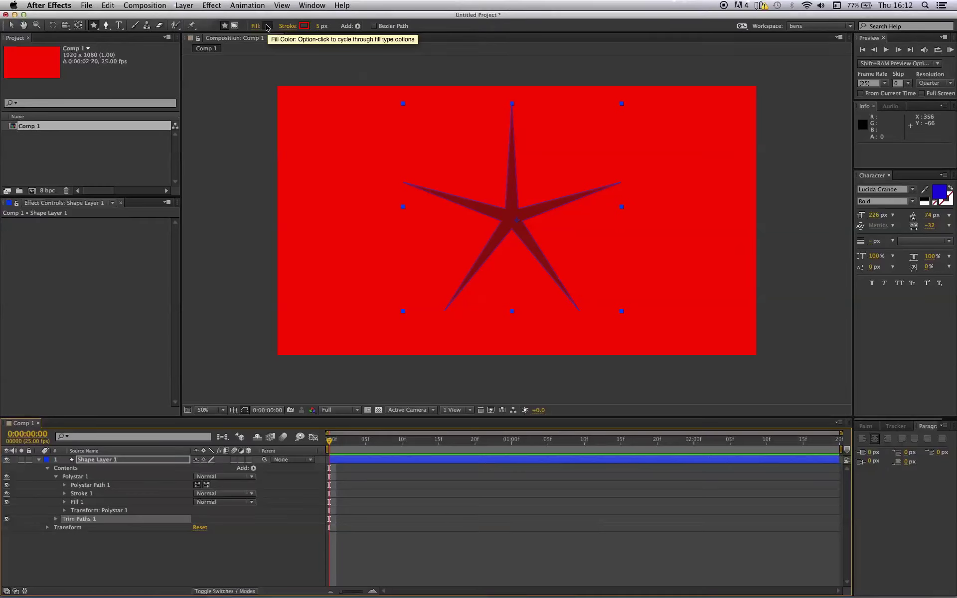
# Step: Set the star's fill to None and its stroke width to 21 px
pyautogui.click(249, 27)
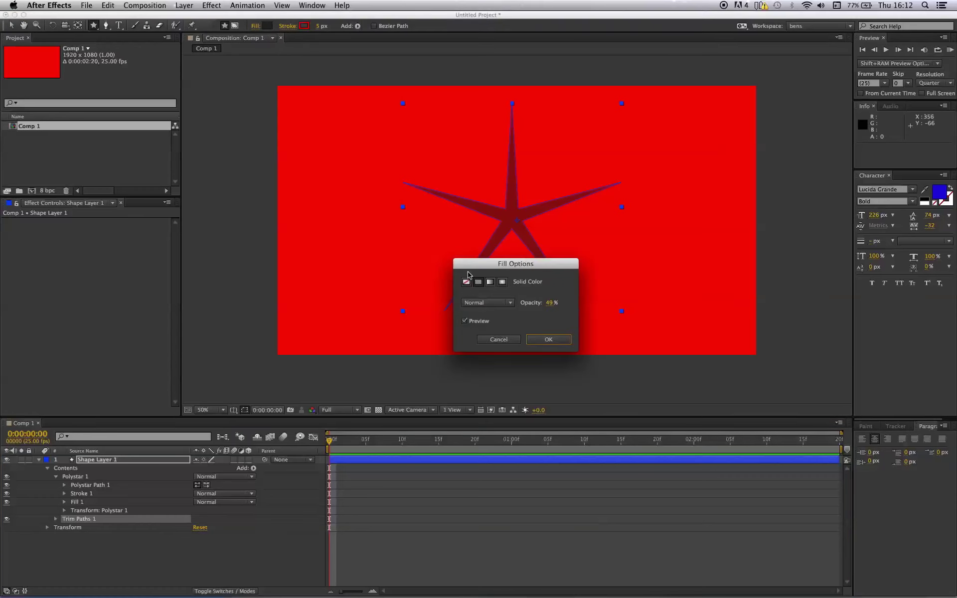
pyautogui.click(467, 282)
pyautogui.click(548, 339)
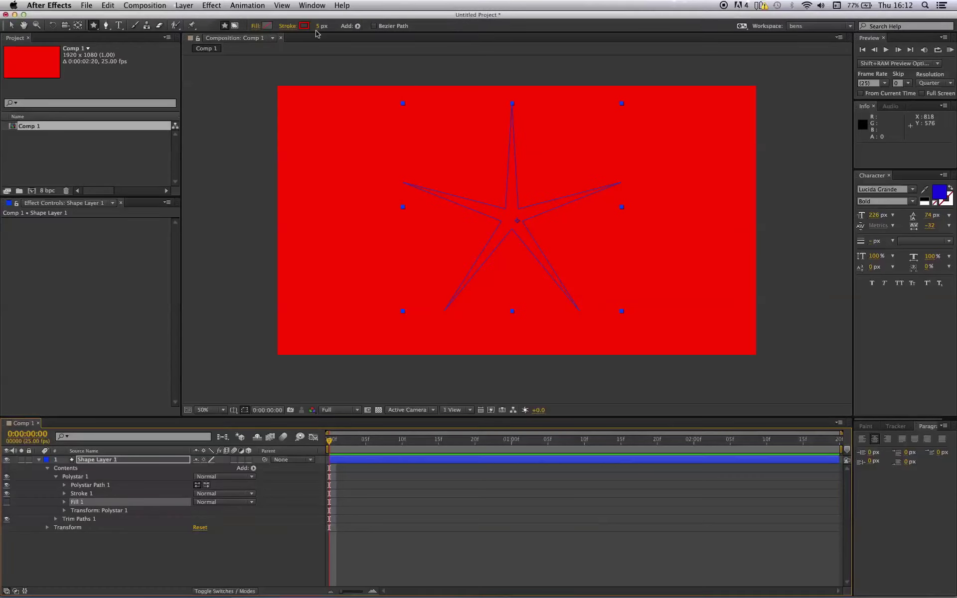
pyautogui.moveTo(318, 31); pyautogui.dragTo(331, 26)
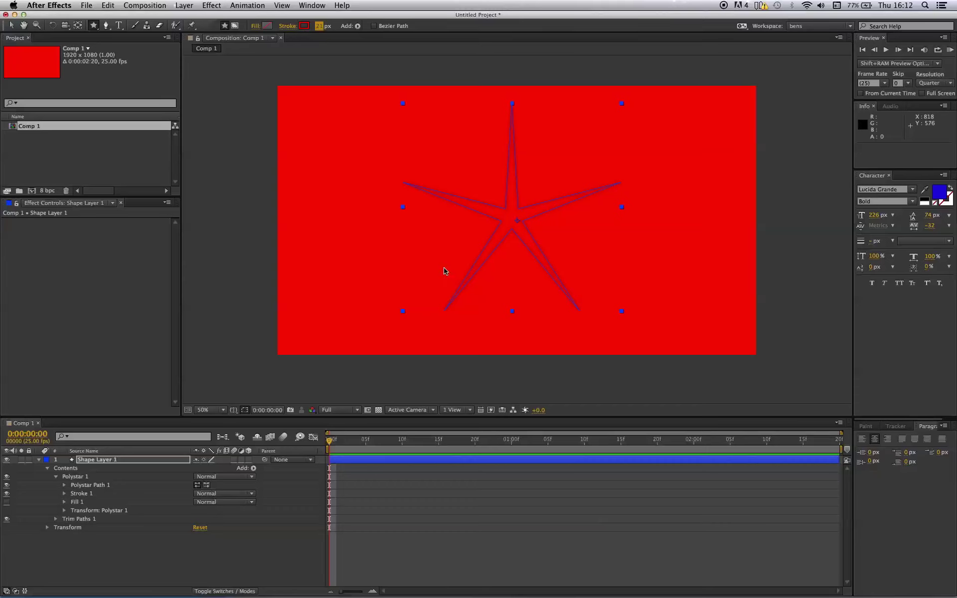
# Step: Change the star's stroke colour from red to white
pyautogui.click(373, 389)
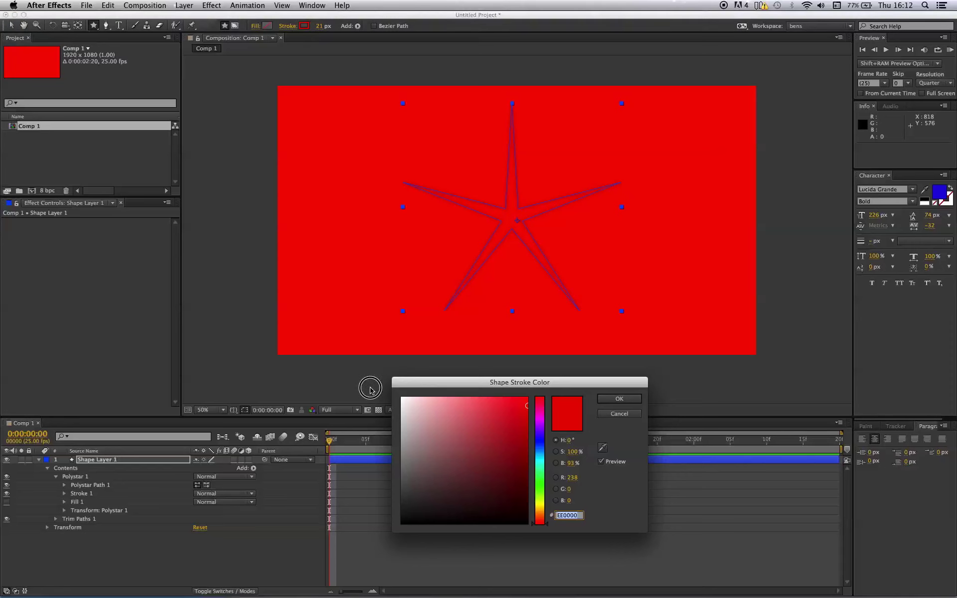
pyautogui.click(382, 386)
pyautogui.click(429, 405)
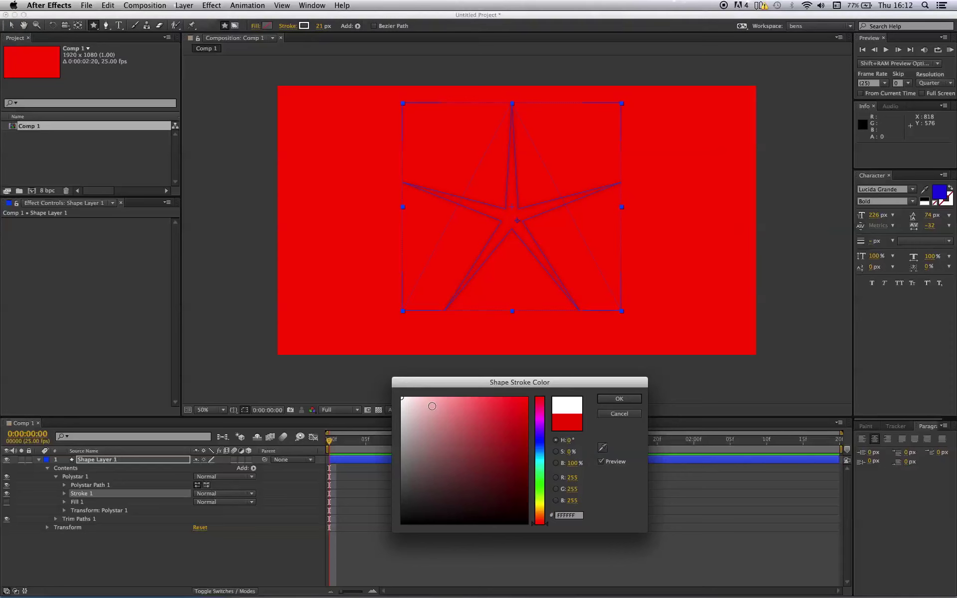
pyautogui.click(619, 399)
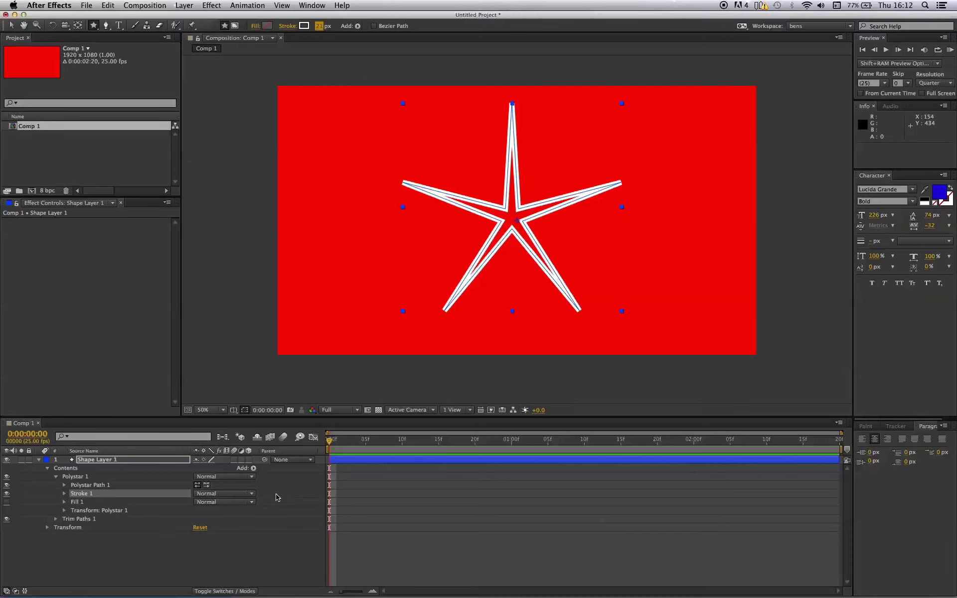
# Step: Raise Polystar Path 1's Inner Radius from 44.1 to 185.1
pyautogui.click(64, 485)
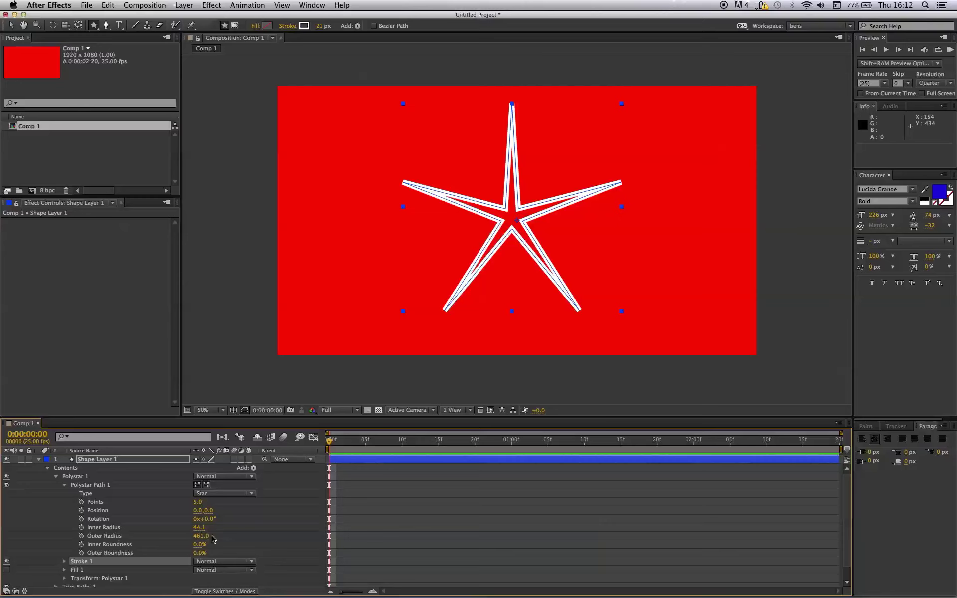
pyautogui.moveTo(200, 531); pyautogui.dragTo(271, 531)
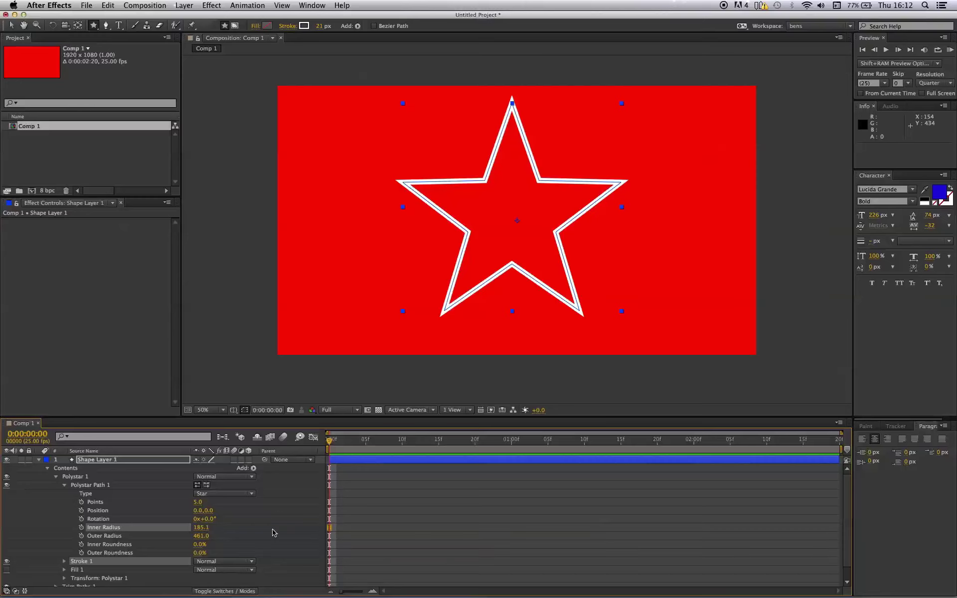
pyautogui.click(65, 486)
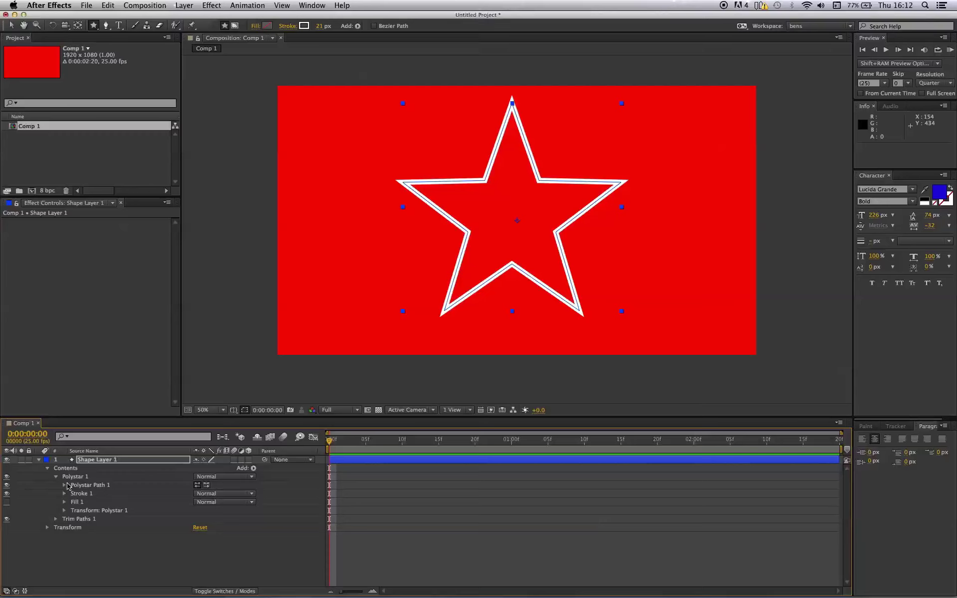
# Step: Set Trim Paths 1 End to 72.0% so the white outline traces only part of the star
pyautogui.click(56, 519)
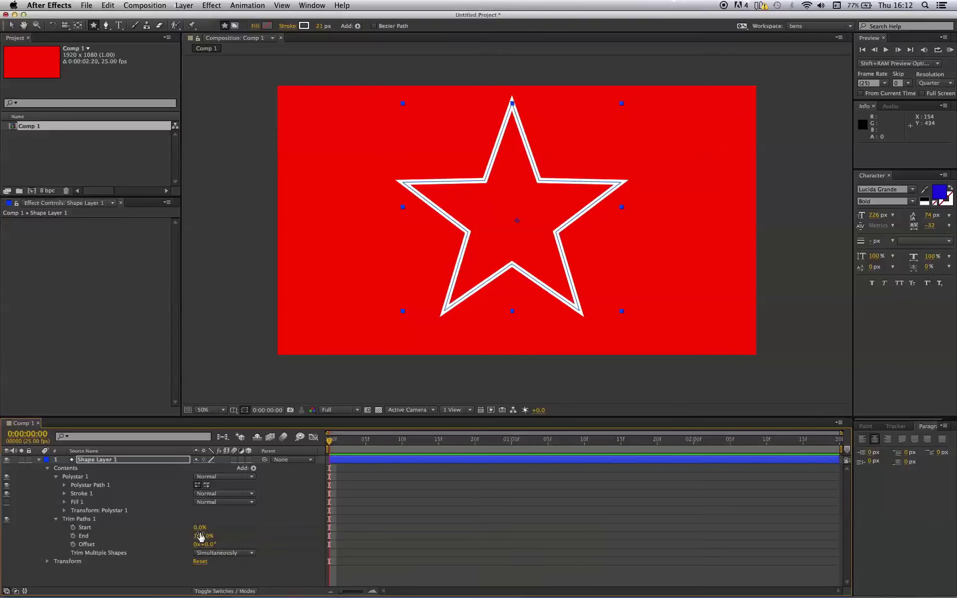
pyautogui.moveTo(198, 536); pyautogui.dragTo(155, 536)
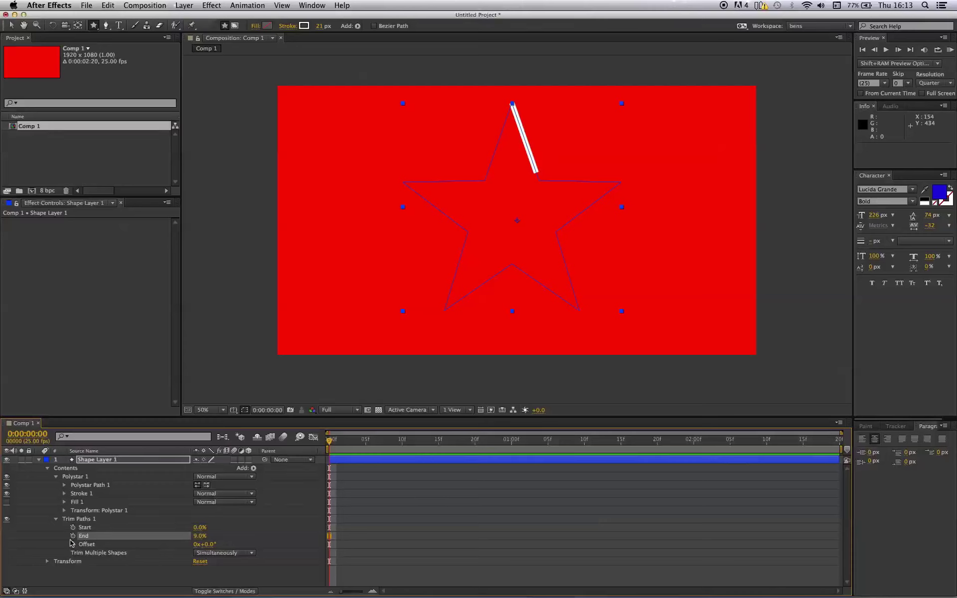
pyautogui.click(196, 538)
pyautogui.moveTo(197, 539)
pyautogui.mouseDown()
pyautogui.moveTo(241, 542)
pyautogui.moveTo(228, 543)
pyautogui.mouseUp()
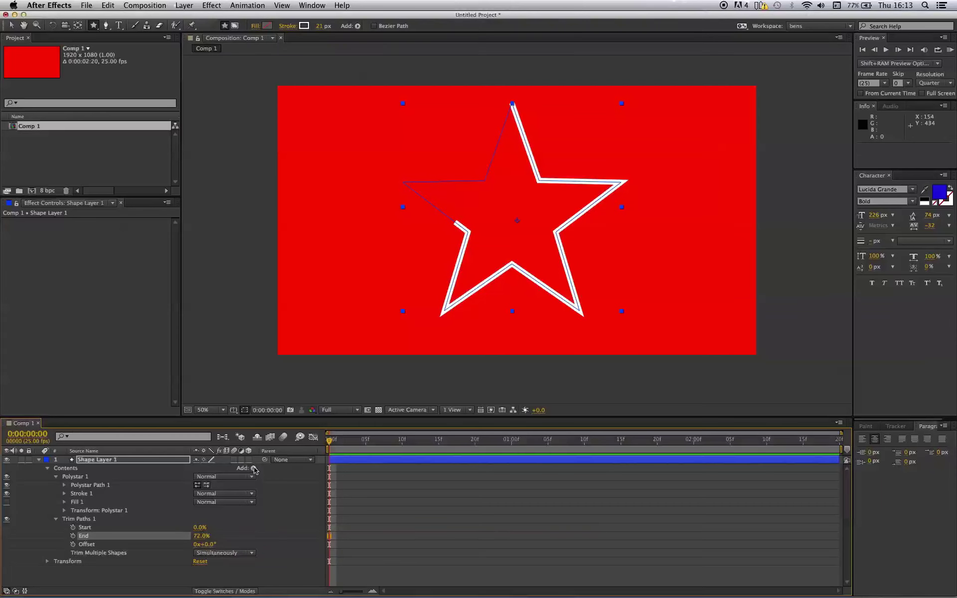
pyautogui.click(245, 470)
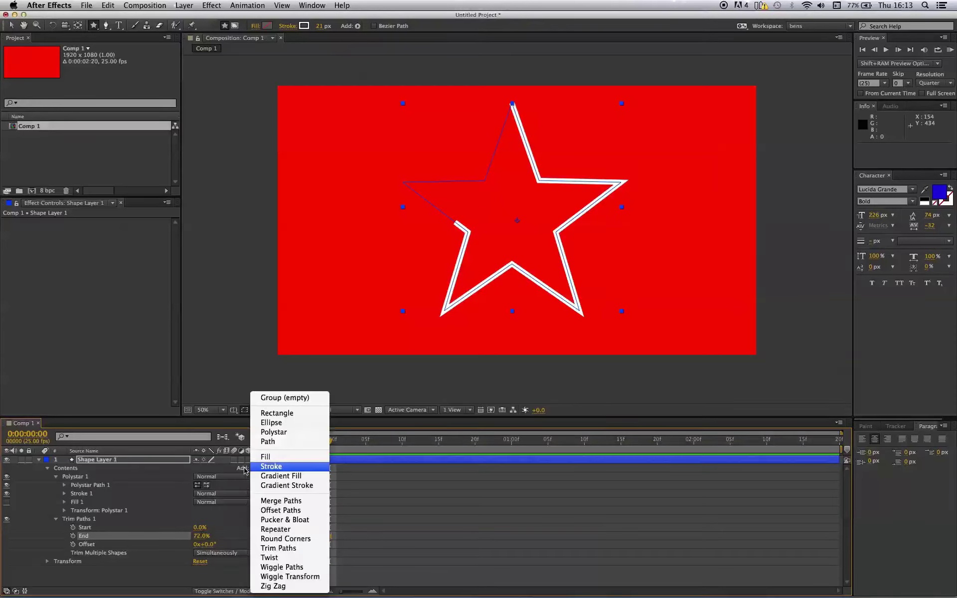
pyautogui.click(184, 473)
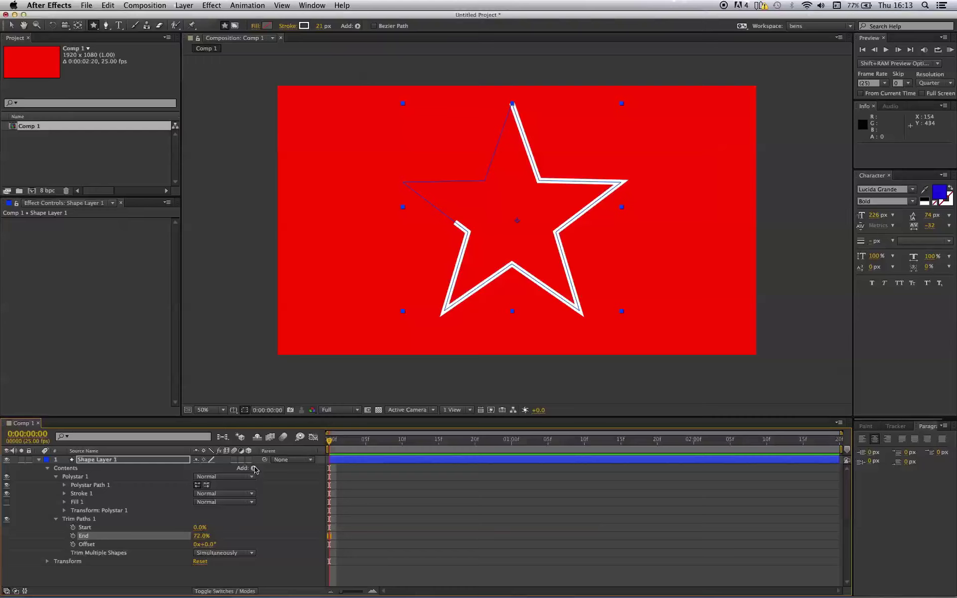
pyautogui.click(6, 591)
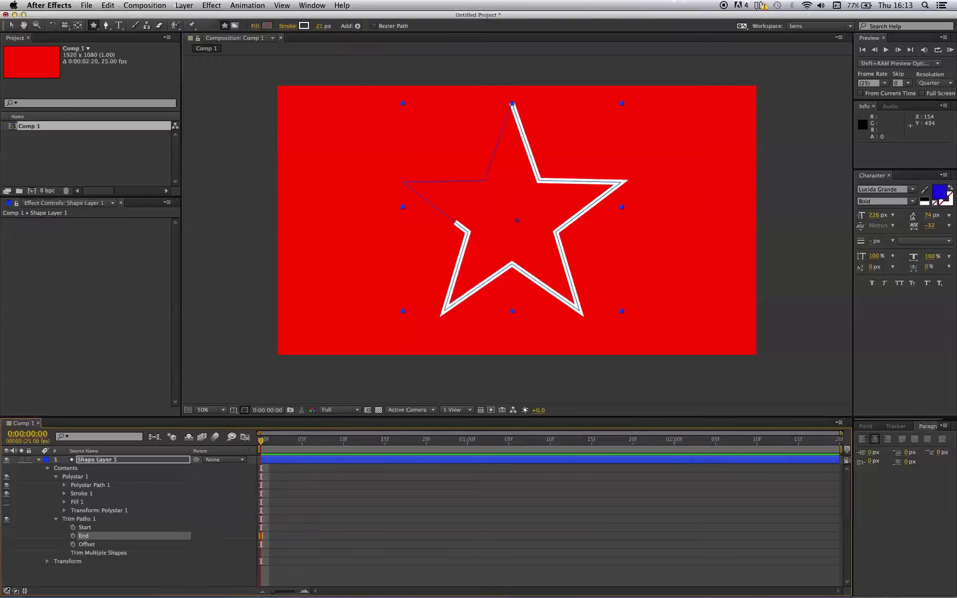
pyautogui.click(6, 591)
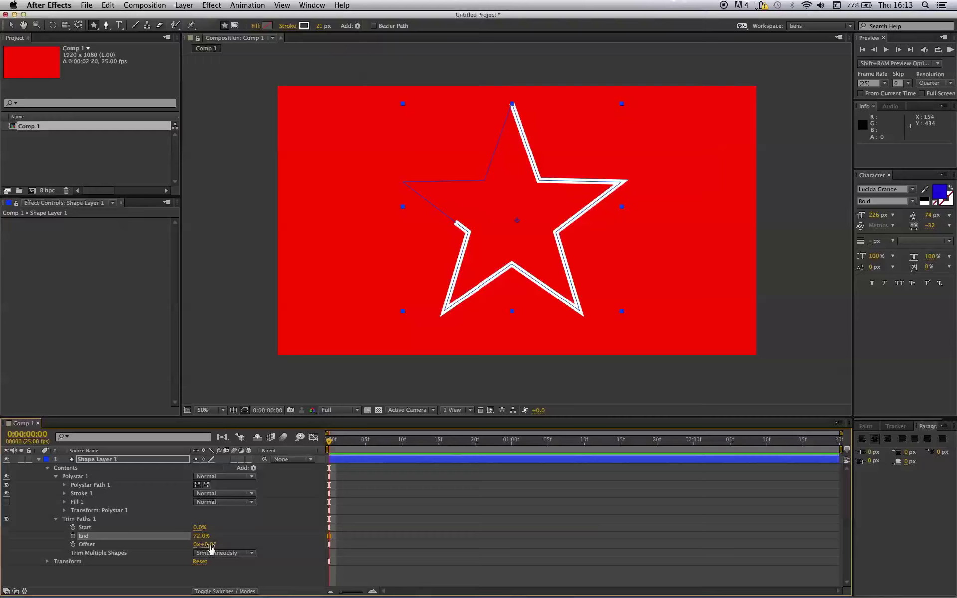
# Step: Set Trim Paths End to 7.0% and Offset to 0x+353.0°, placing the dash at the top point
pyautogui.moveTo(210, 549)
pyautogui.mouseDown()
pyautogui.moveTo(489, 548)
pyautogui.moveTo(166, 540)
pyautogui.moveTo(618, 551)
pyautogui.moveTo(239, 570)
pyautogui.mouseUp()
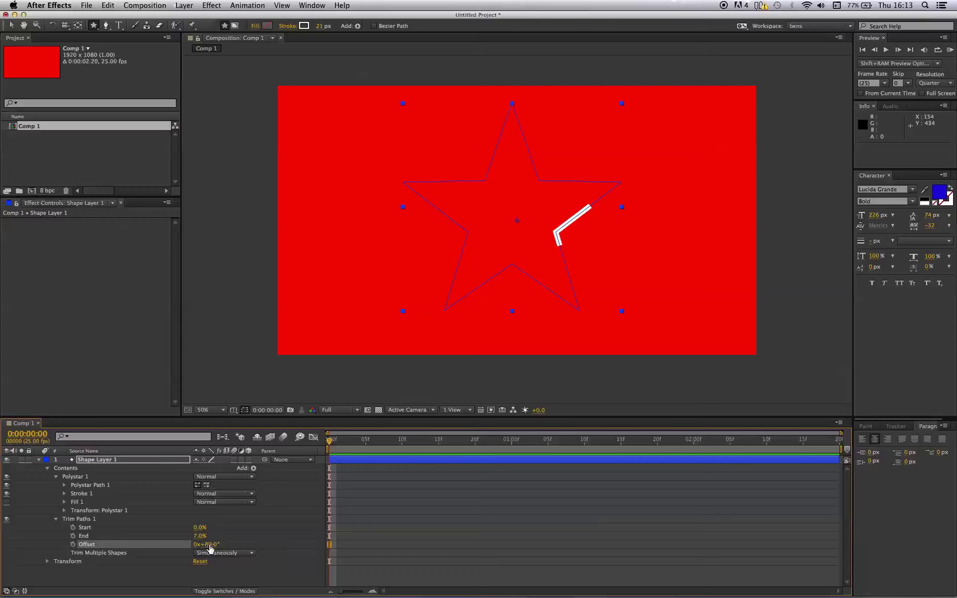
pyautogui.moveTo(210, 549)
pyautogui.mouseDown()
pyautogui.moveTo(519, 551)
pyautogui.moveTo(246, 559)
pyautogui.moveTo(351, 558)
pyautogui.mouseUp()
# Step: Delete Shape Layer 1 with the trimmed star, leaving Comp 1 as an empty red frame
pyautogui.click(38, 460)
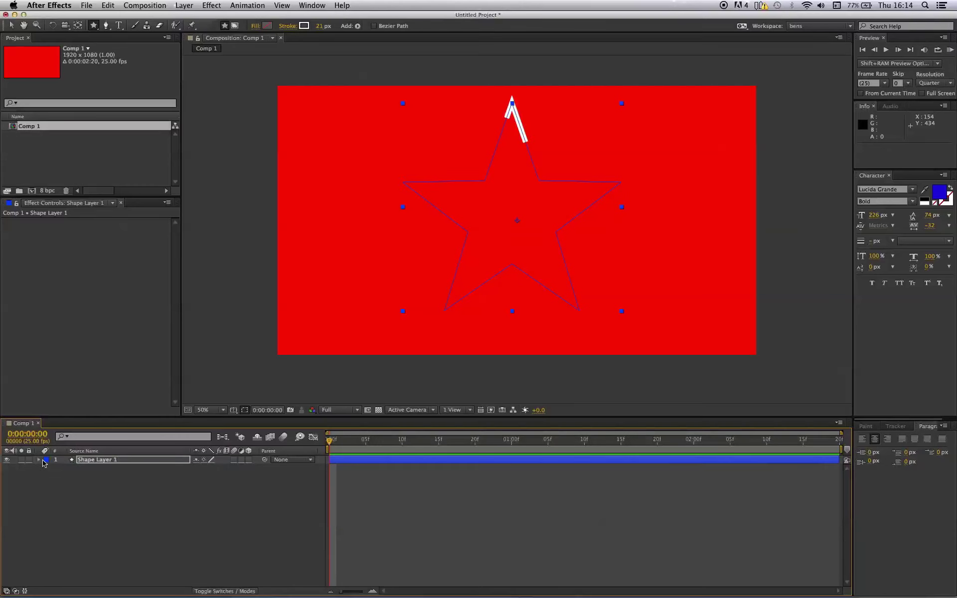
pyautogui.click(110, 461)
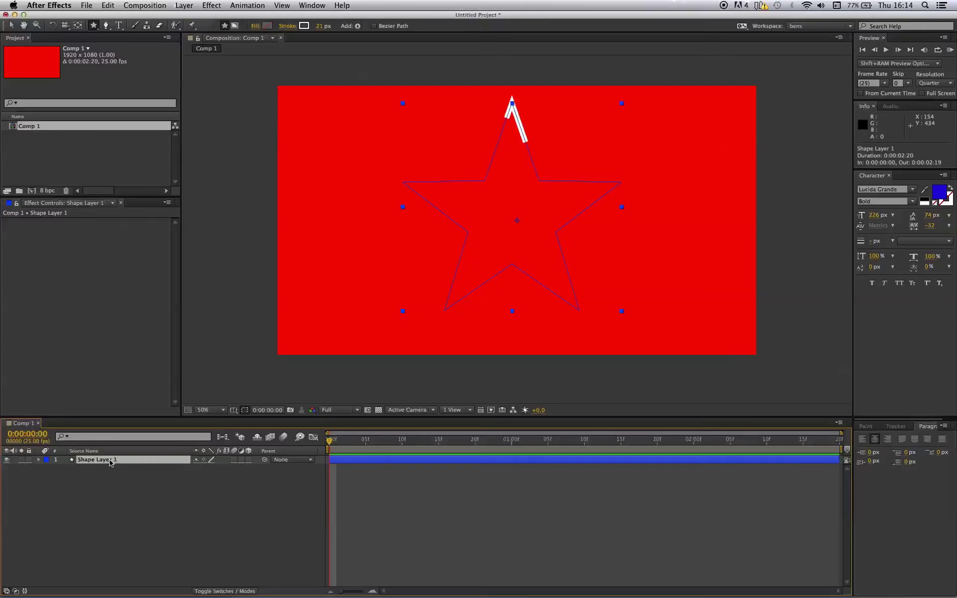
pyautogui.press('Delete')
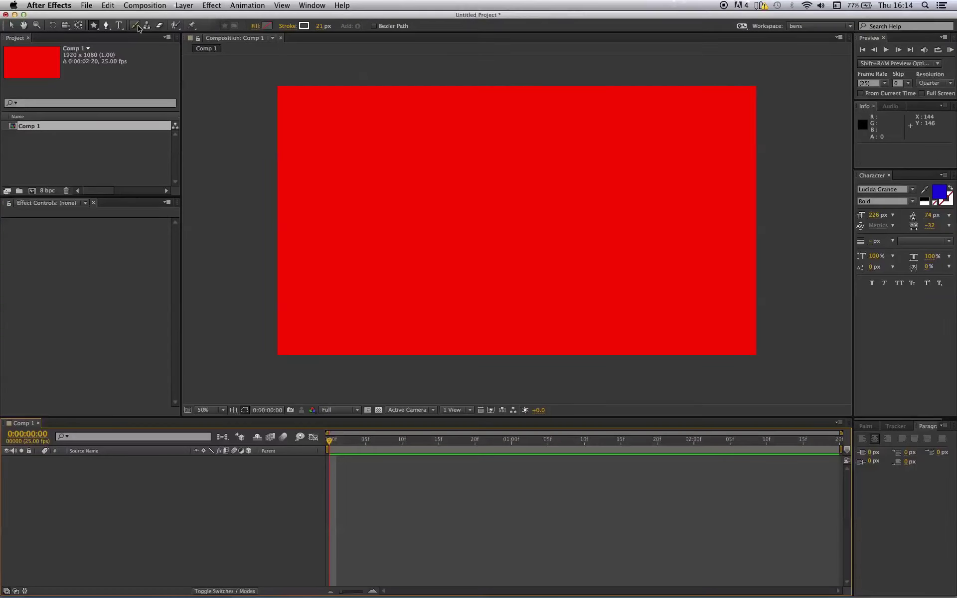
pyautogui.click(119, 26)
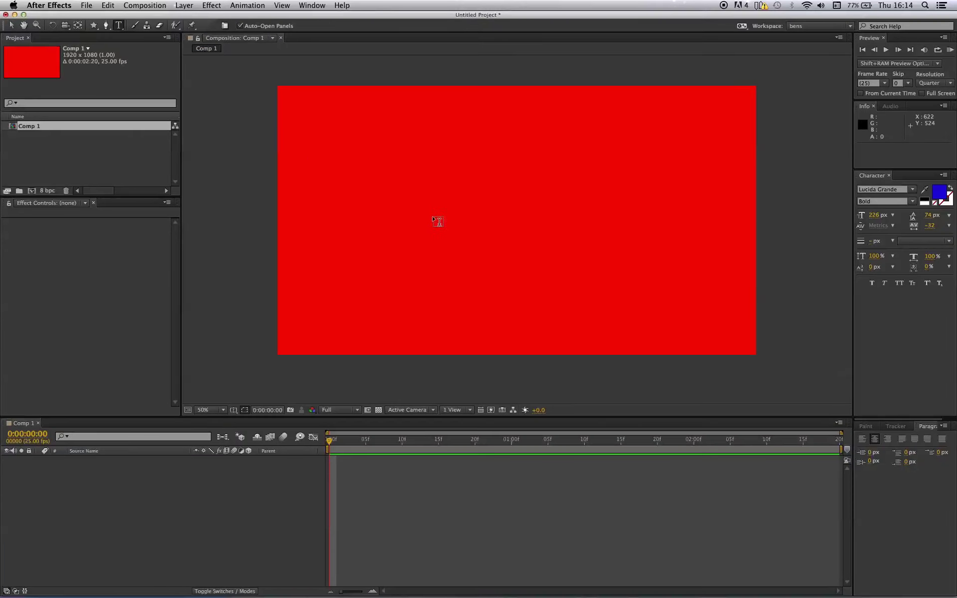
# Step: Pen-draw a white 21 px stroked path stepping down from upper left to lower right, then deselect
pyautogui.click(105, 26)
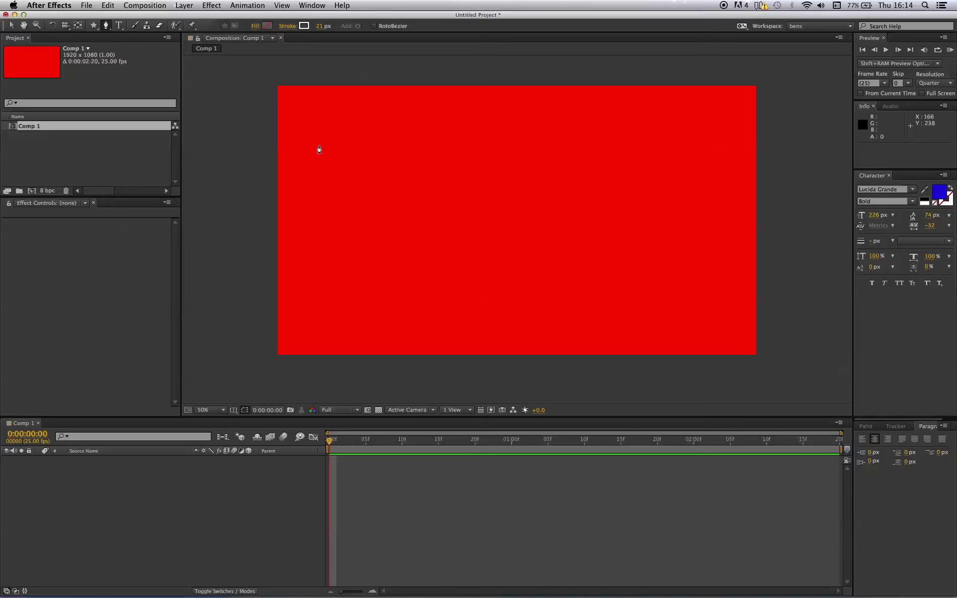
pyautogui.moveTo(319, 145); pyautogui.dragTo(357, 146)
pyautogui.moveTo(465, 145); pyautogui.dragTo(493, 200)
pyautogui.moveTo(492, 283); pyautogui.dragTo(562, 310)
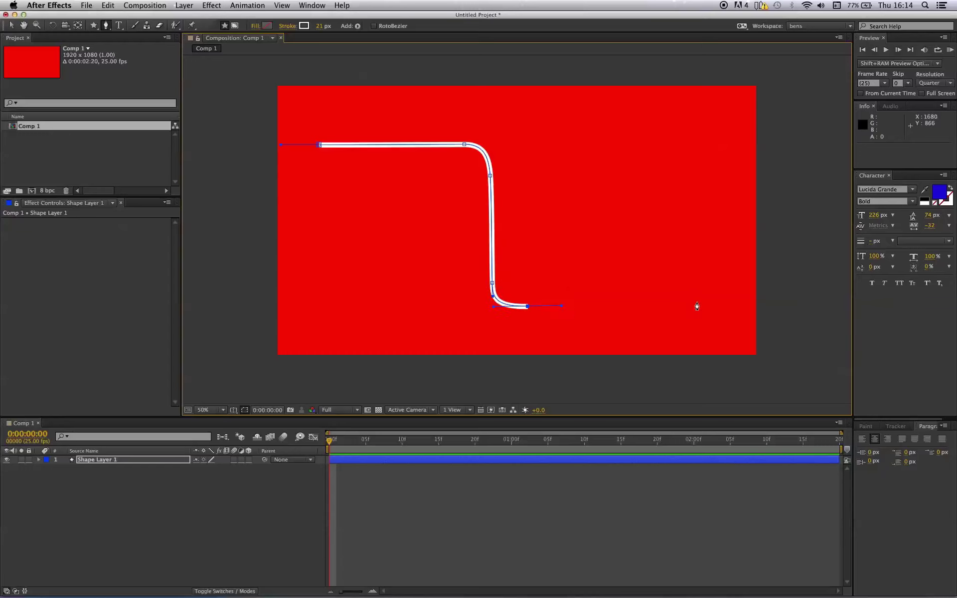
pyautogui.click(696, 301)
pyautogui.click(11, 25)
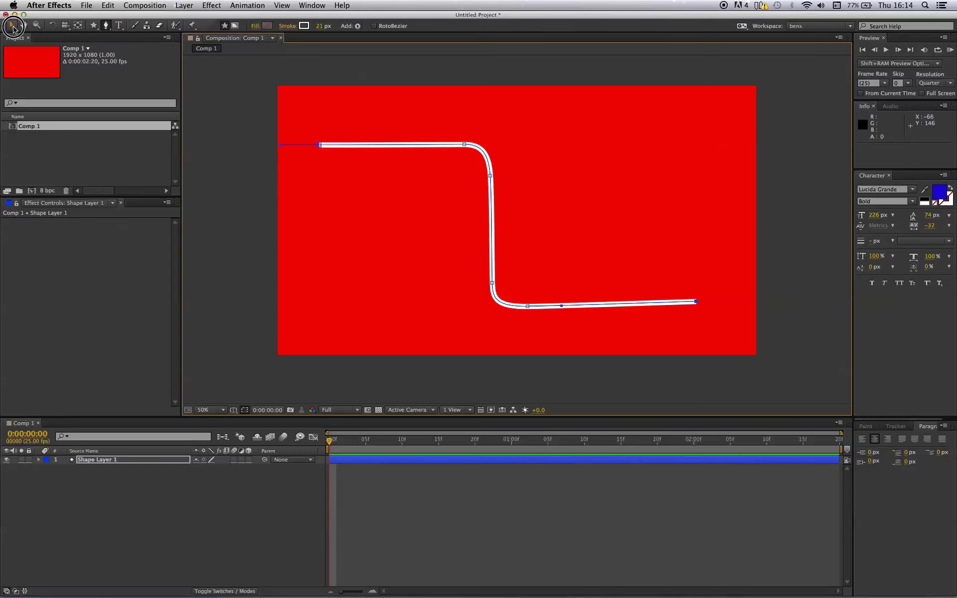
pyautogui.click(493, 227)
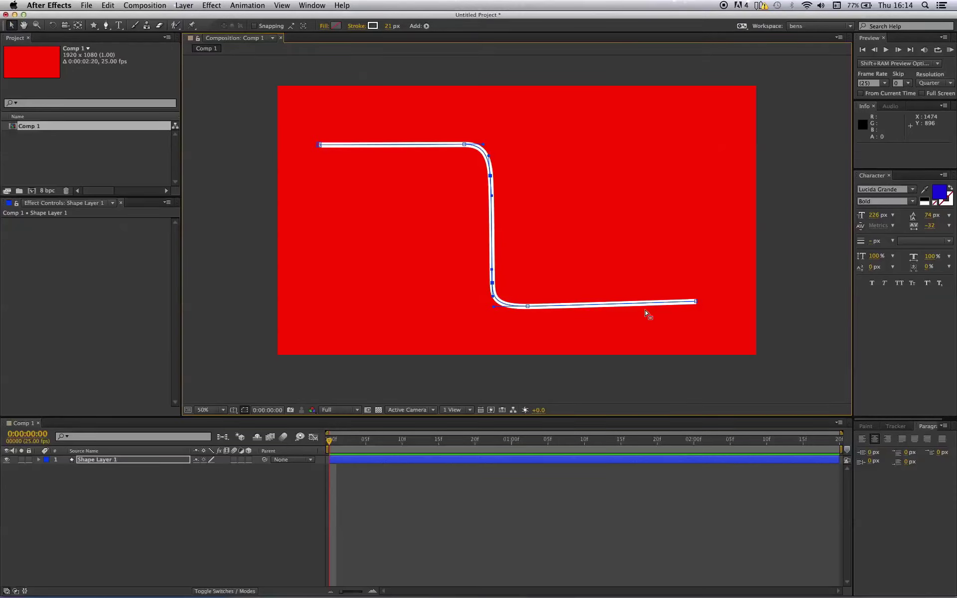
pyautogui.click(158, 511)
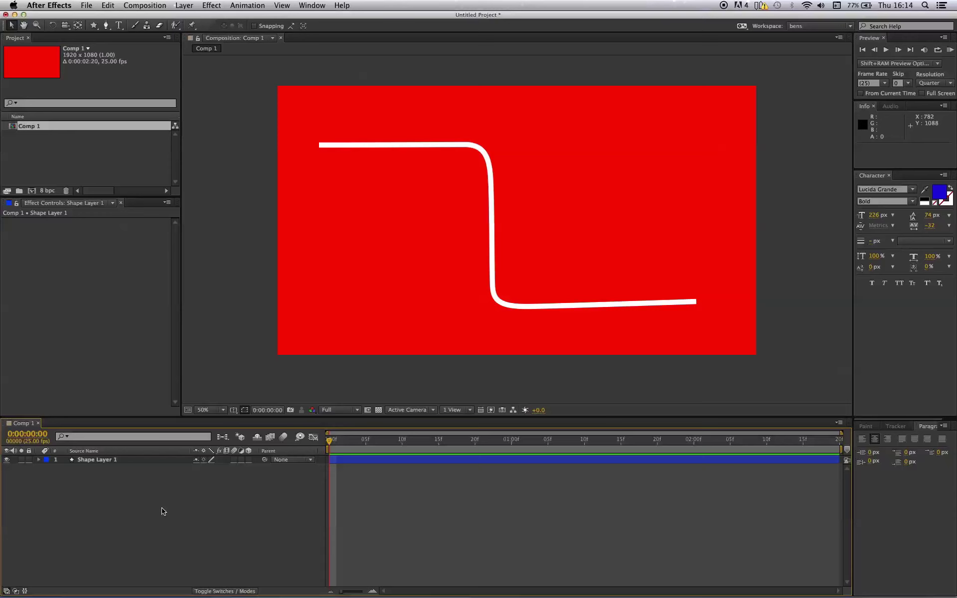
# Step: Create a blue bold 'along path' text layer at 97 px and move it toward the comp centre
pyautogui.click(117, 25)
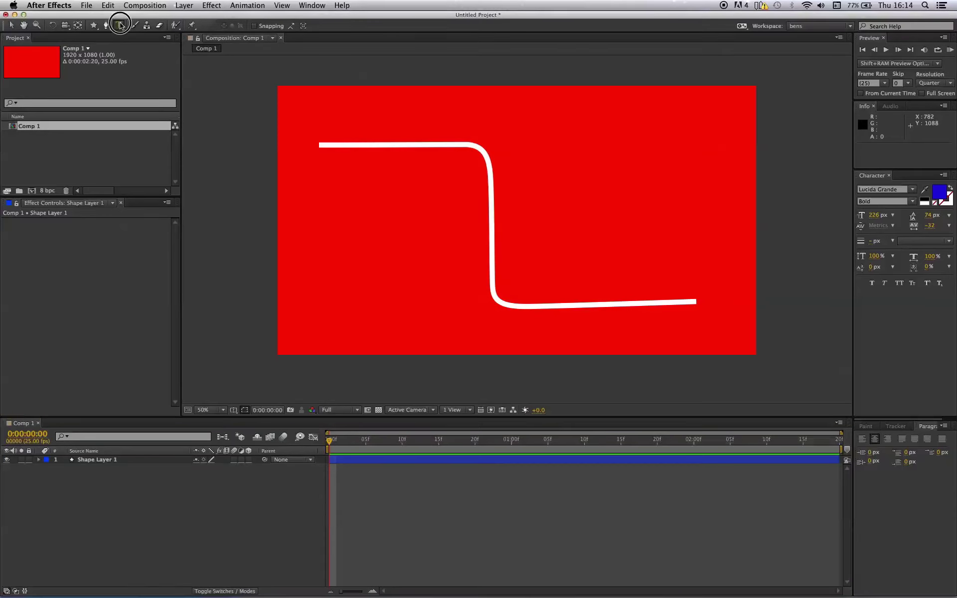
pyautogui.click(528, 200)
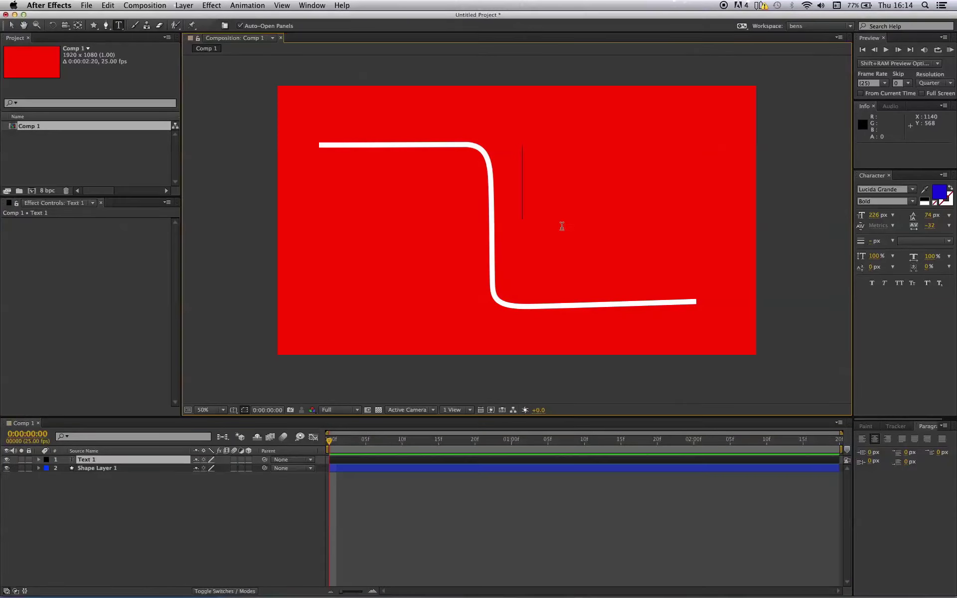
pyautogui.write('along path')
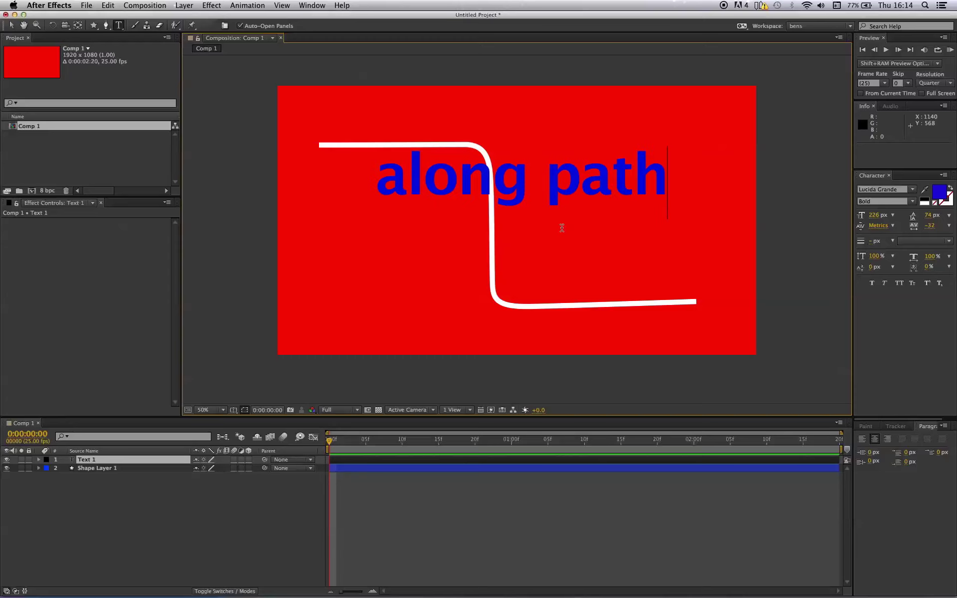
pyautogui.press('super+a')
pyautogui.moveTo(874, 214); pyautogui.dragTo(817, 225)
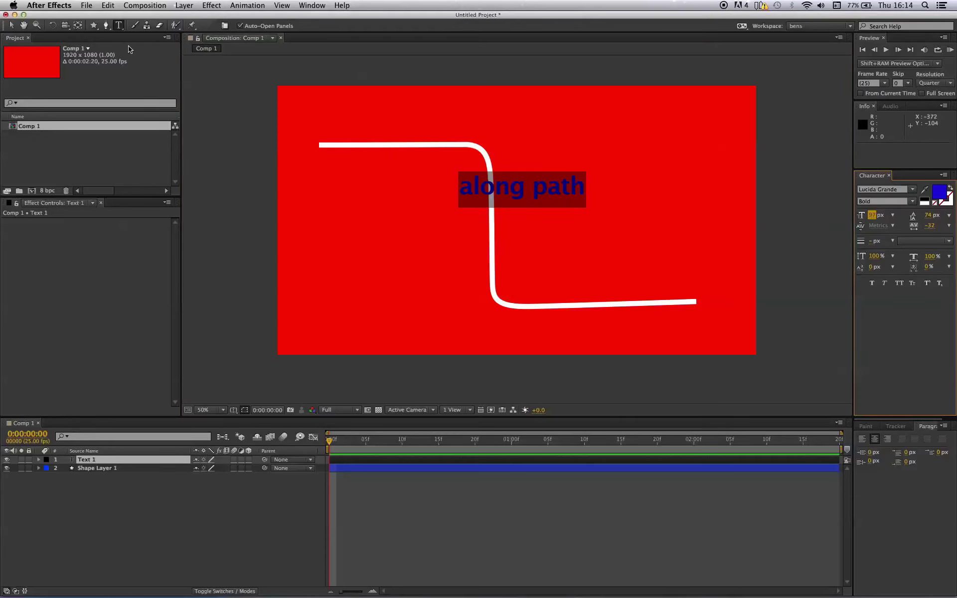
pyautogui.click(11, 25)
pyautogui.moveTo(517, 197); pyautogui.dragTo(494, 229)
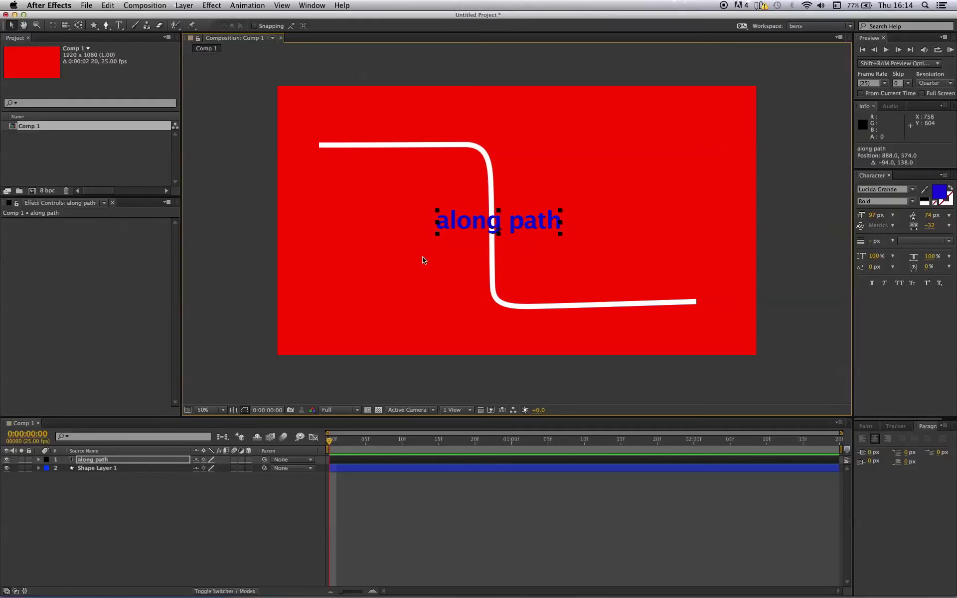
# Step: Draw a three-point open pen mask across the along path text layer
pyautogui.click(96, 469)
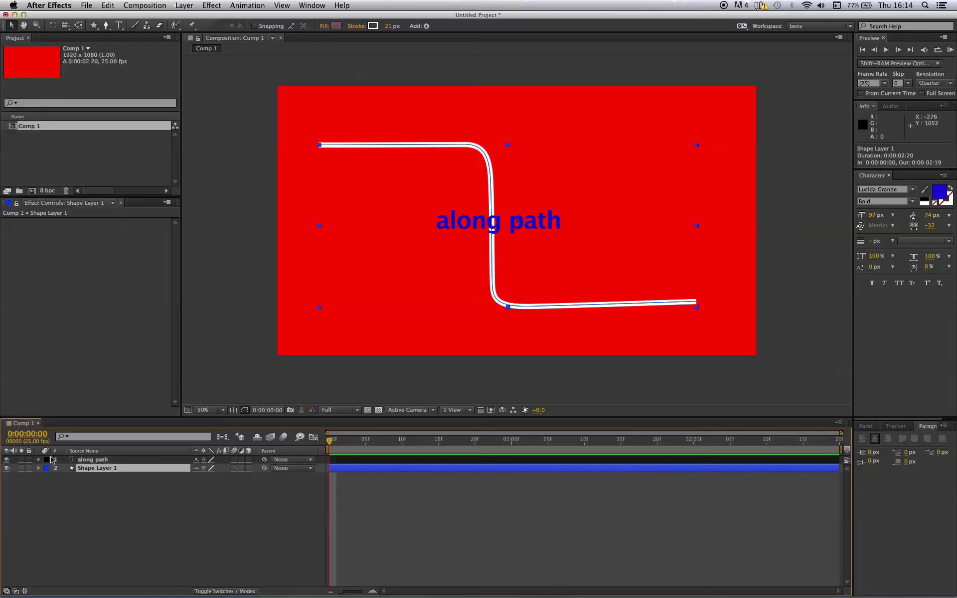
pyautogui.click(447, 217)
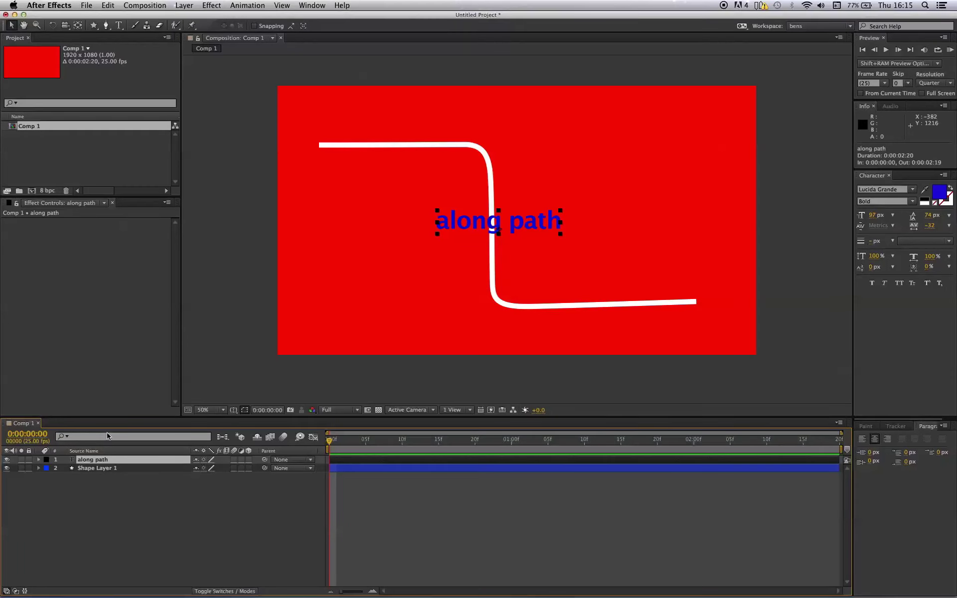
pyautogui.click(106, 25)
pyautogui.click(448, 184)
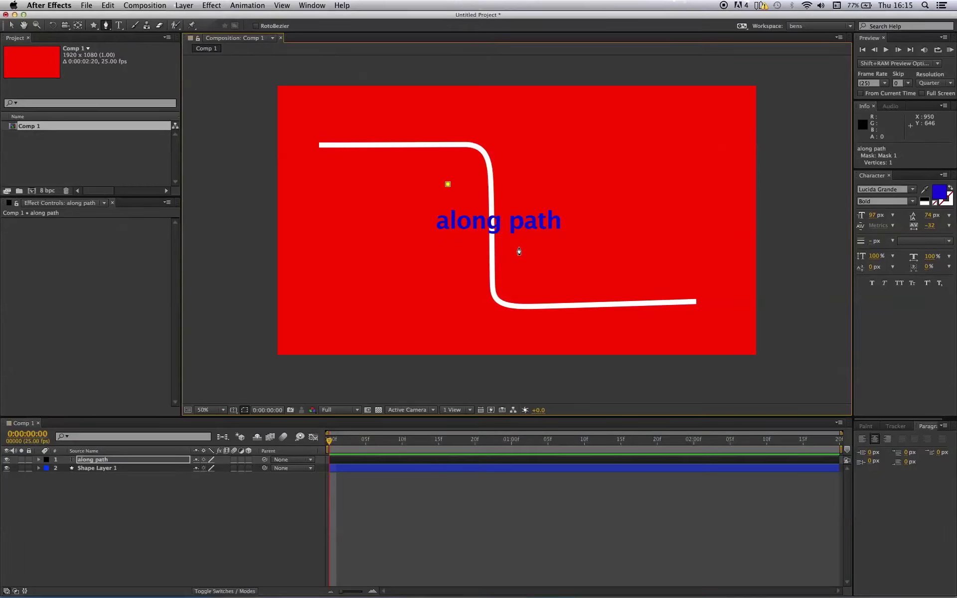
pyautogui.click(530, 256)
pyautogui.click(535, 181)
# Step: Expand the along path layer's Masks > Mask 1 and select its Mask Path
pyautogui.click(88, 459)
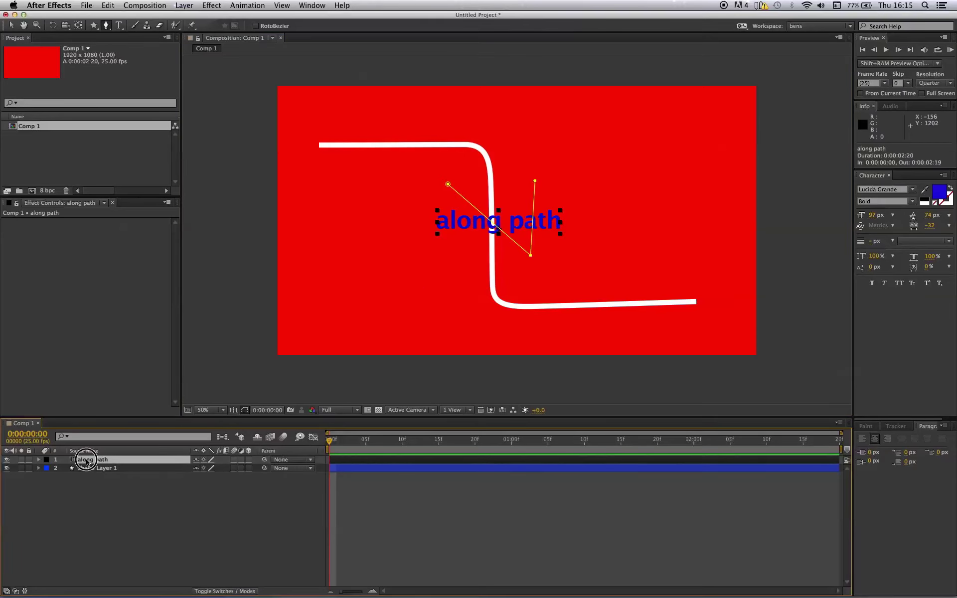
pyautogui.click(39, 461)
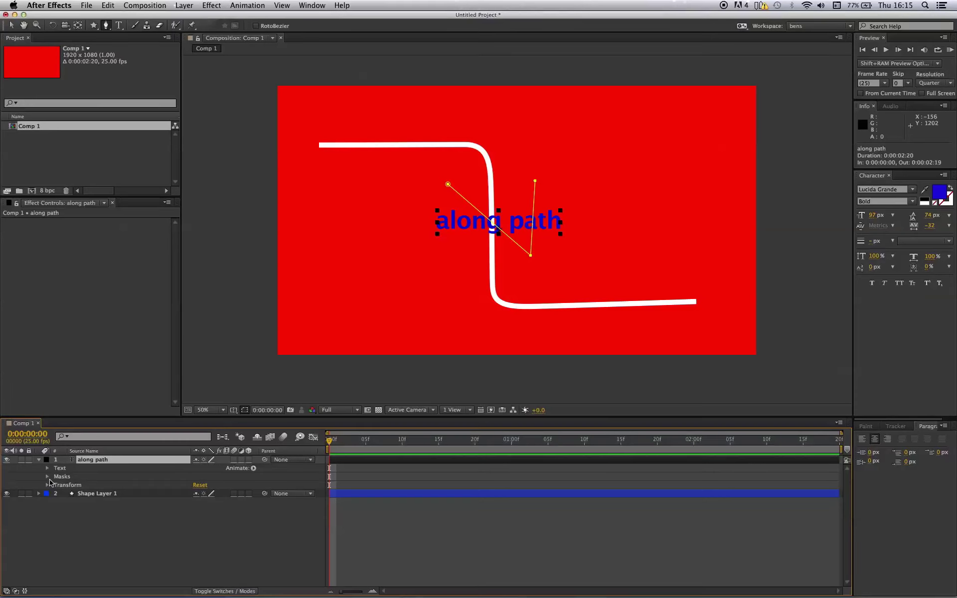
pyautogui.click(47, 477)
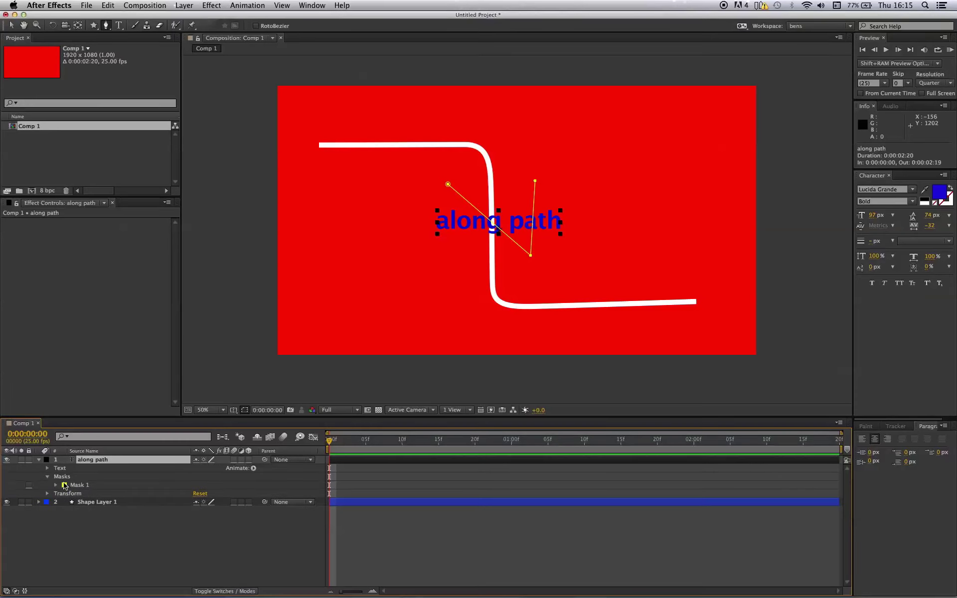
pyautogui.click(79, 486)
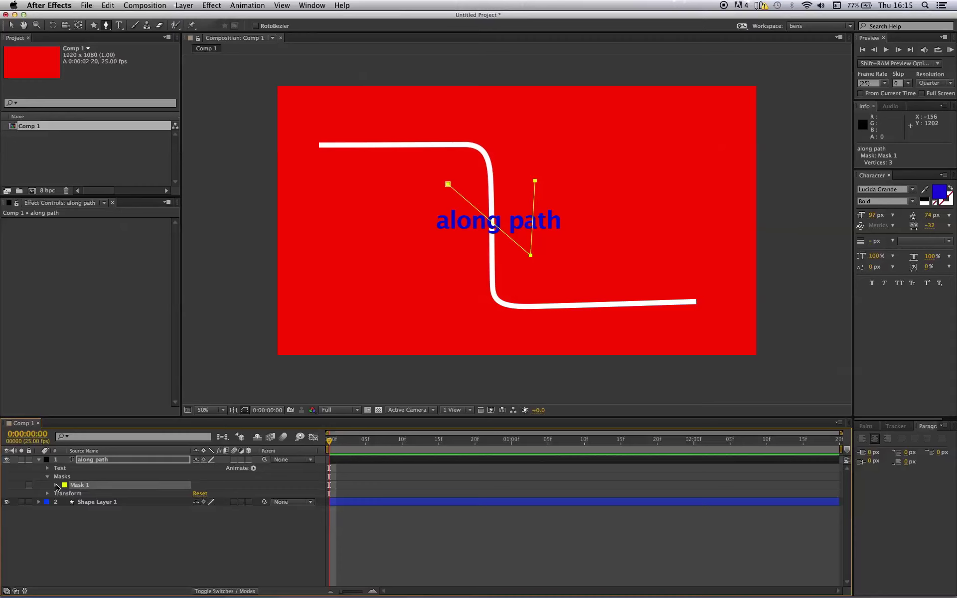
pyautogui.click(56, 485)
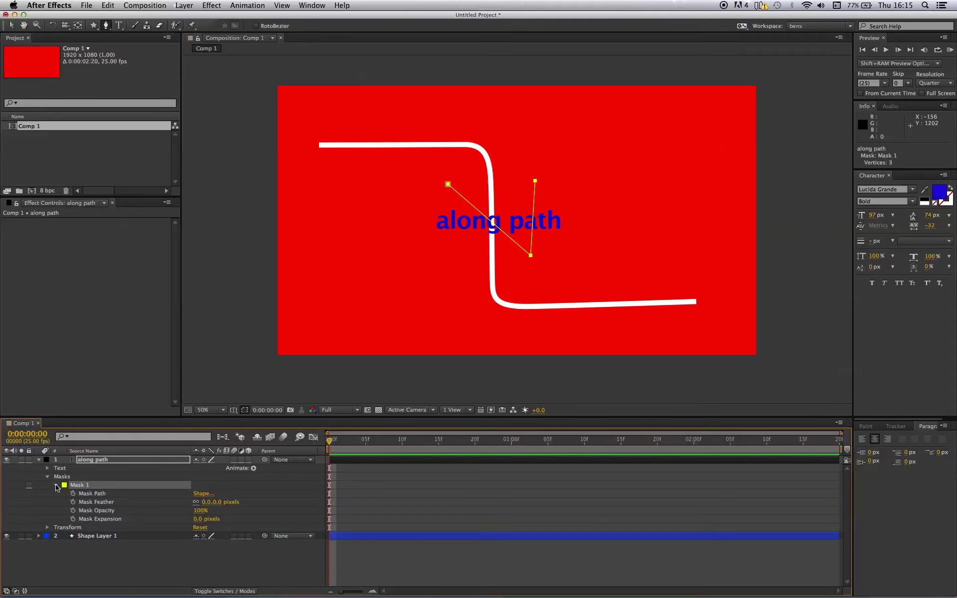
pyautogui.click(93, 495)
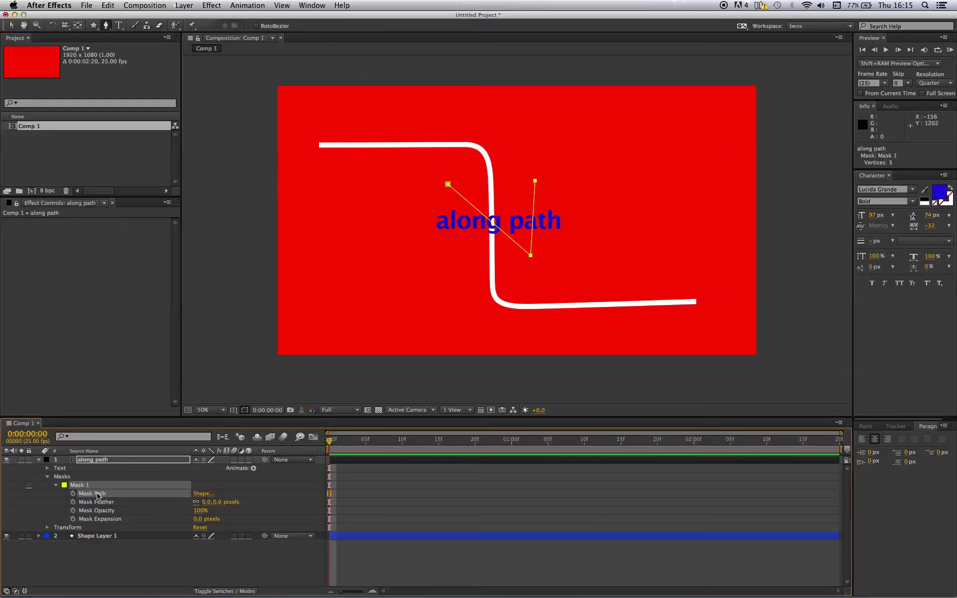
# Step: Reveal Shape Layer 1's Contents > Shape 1 > Path 1 and select its Path
pyautogui.click(39, 536)
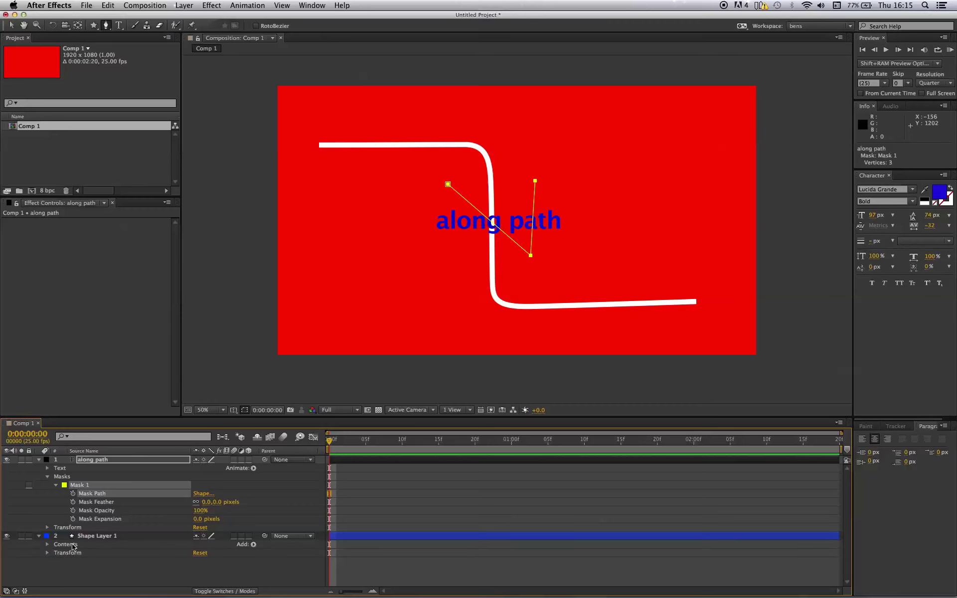
pyautogui.press('F2')
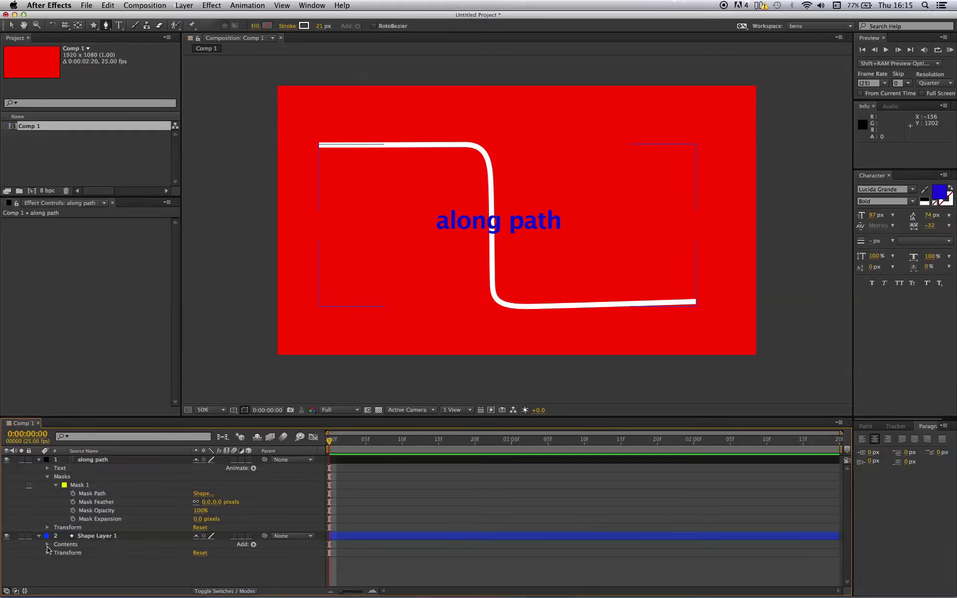
pyautogui.moveTo(83, 418); pyautogui.dragTo(86, 379)
pyautogui.click(48, 507)
pyautogui.click(56, 516)
pyautogui.click(65, 525)
pyautogui.click(93, 533)
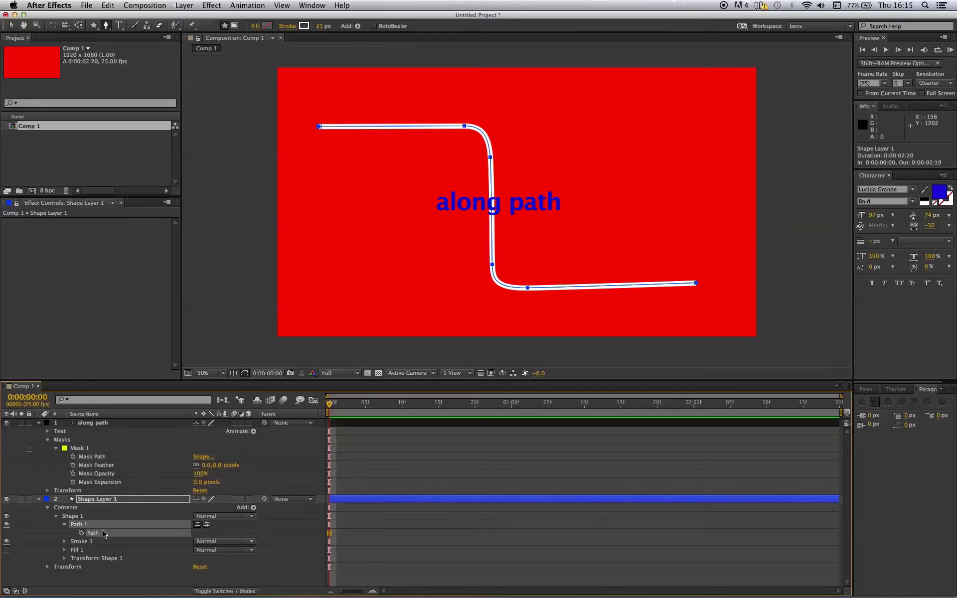
# Step: Paste the stroke's path into Mask 1's Mask Path and drag the mask onto the white stroke
pyautogui.click(90, 457)
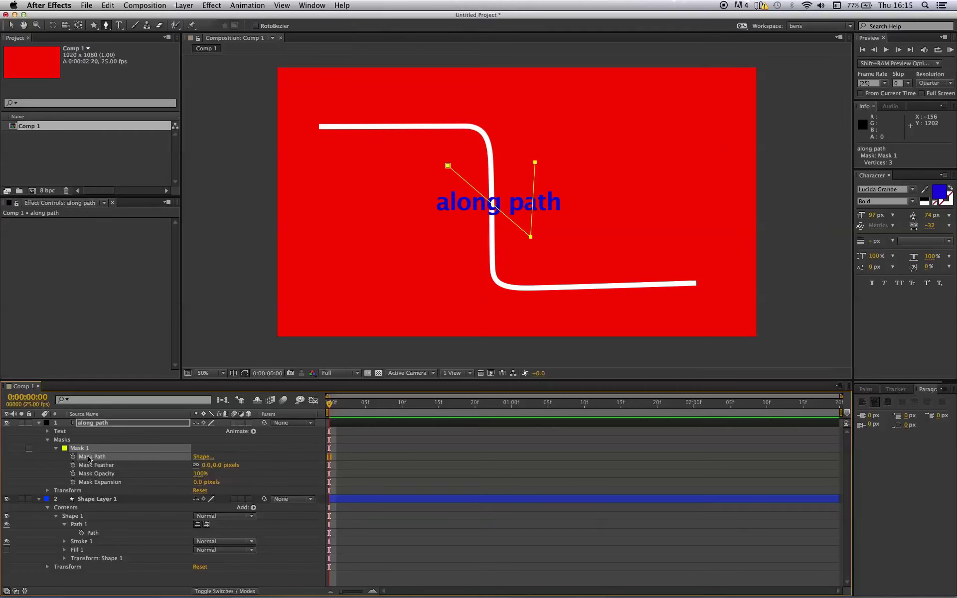
pyautogui.click(93, 534)
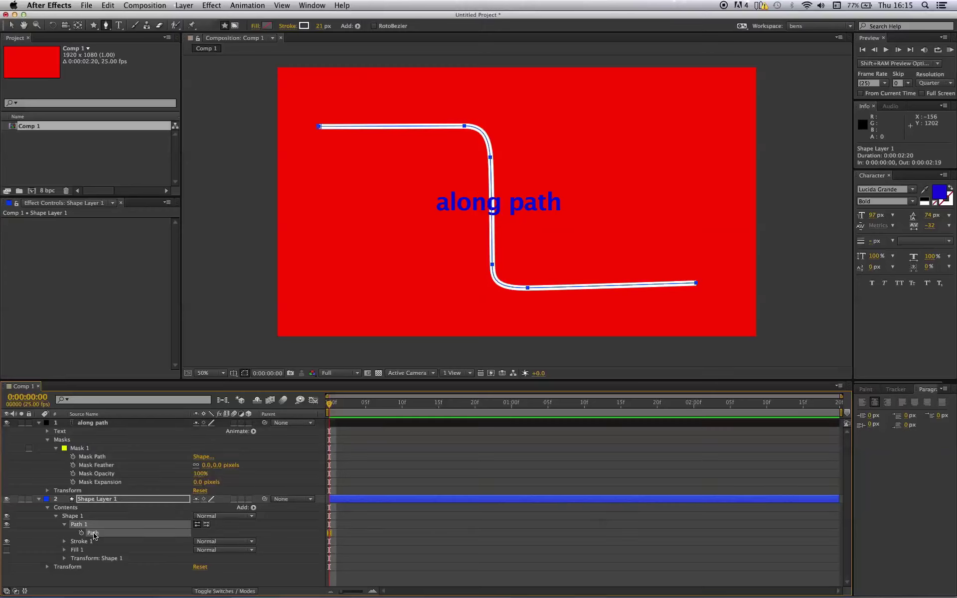
pyautogui.click(96, 458)
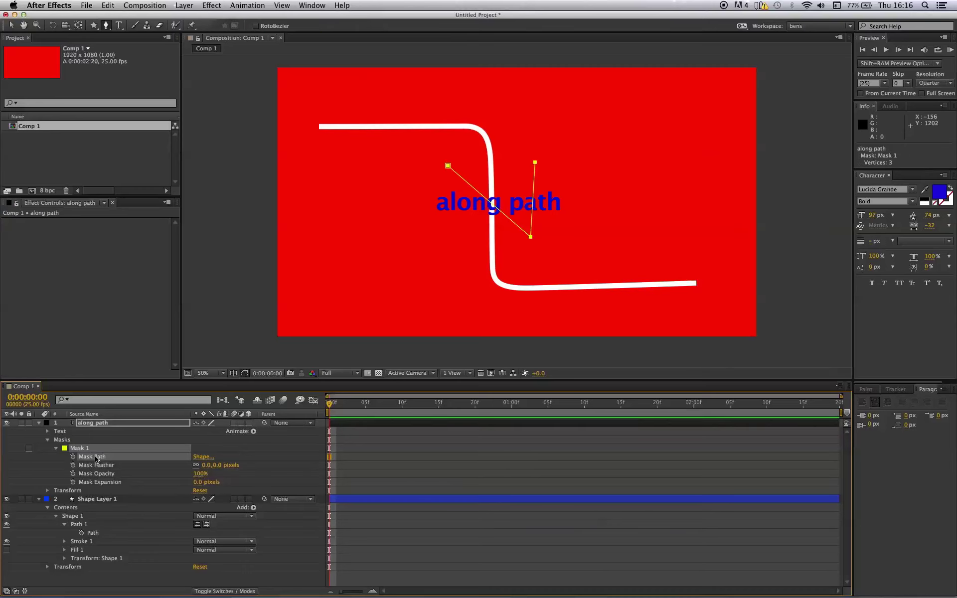
pyautogui.press('super+v')
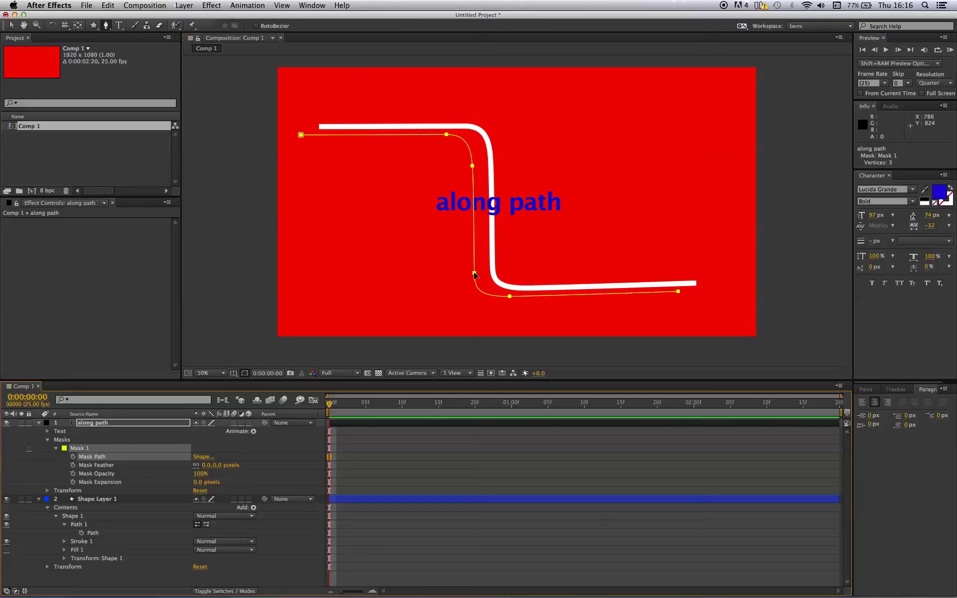
pyautogui.moveTo(474, 274)
pyautogui.mouseDown()
pyautogui.moveTo(506, 265)
pyautogui.moveTo(493, 269)
pyautogui.mouseUp()
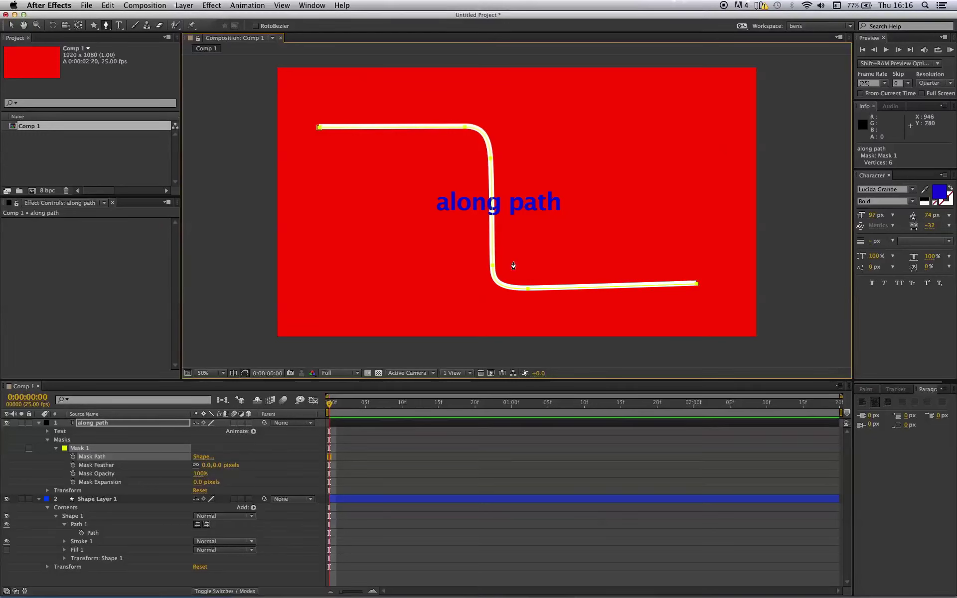
pyautogui.click(91, 425)
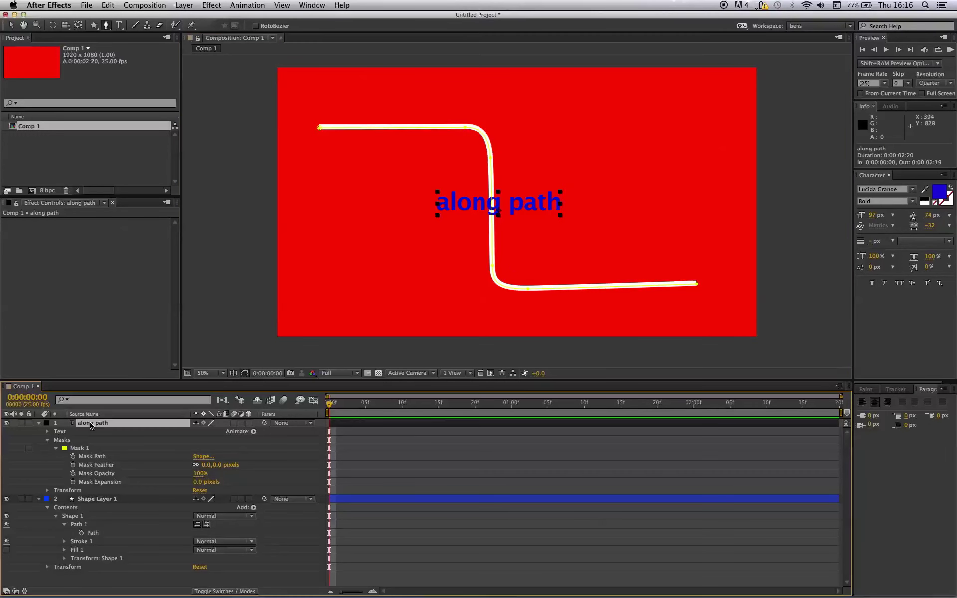
pyautogui.click(53, 448)
# Step: Set the along path layer's Text > Path Options > Path dropdown to Mask 1
pyautogui.click(48, 441)
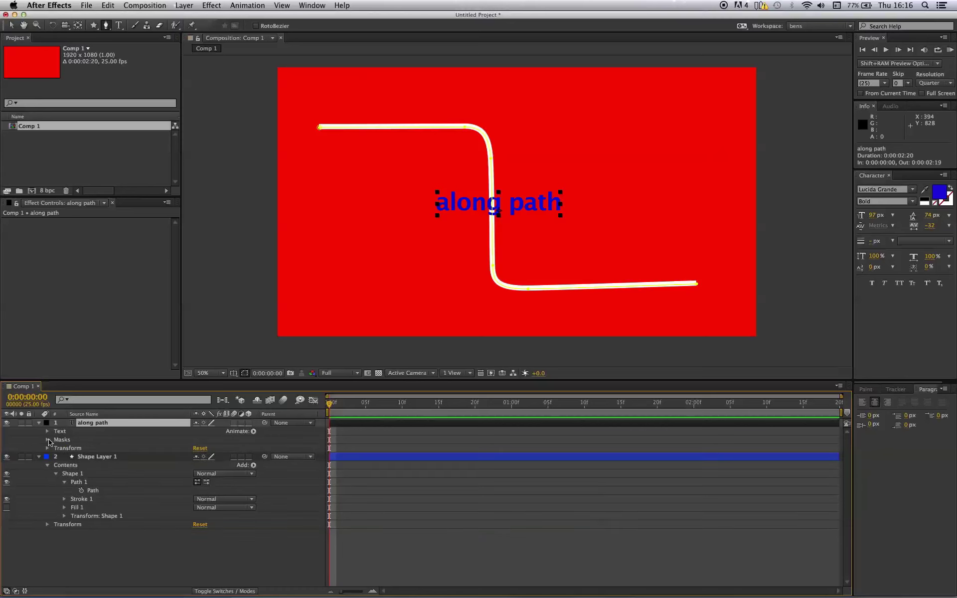
pyautogui.click(47, 432)
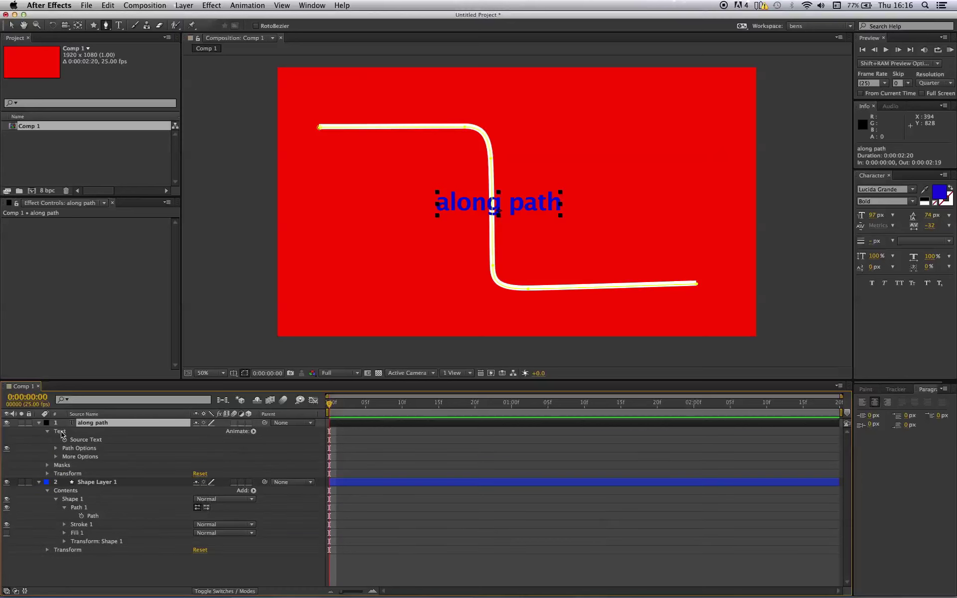
pyautogui.click(60, 432)
pyautogui.click(81, 448)
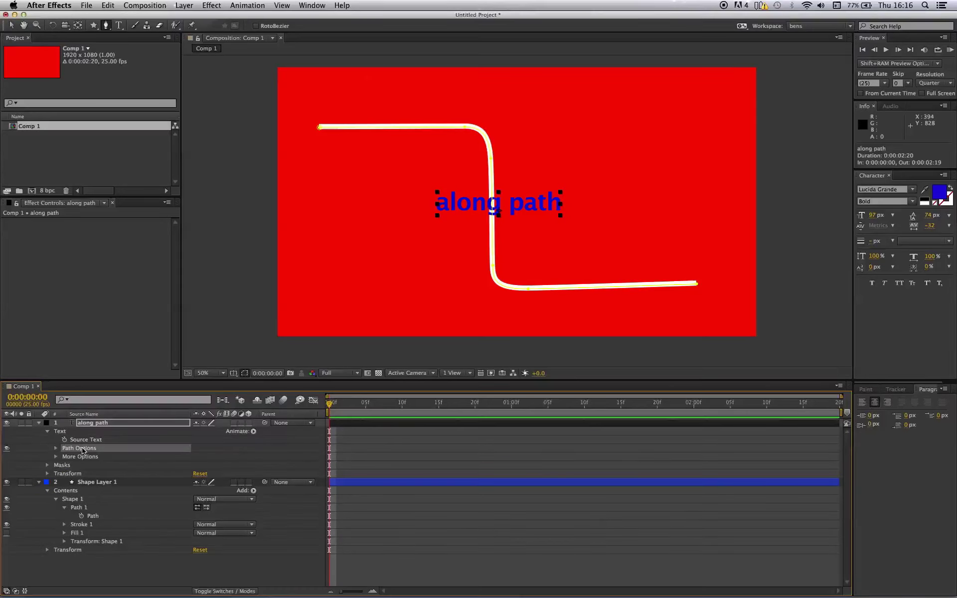
pyautogui.click(55, 448)
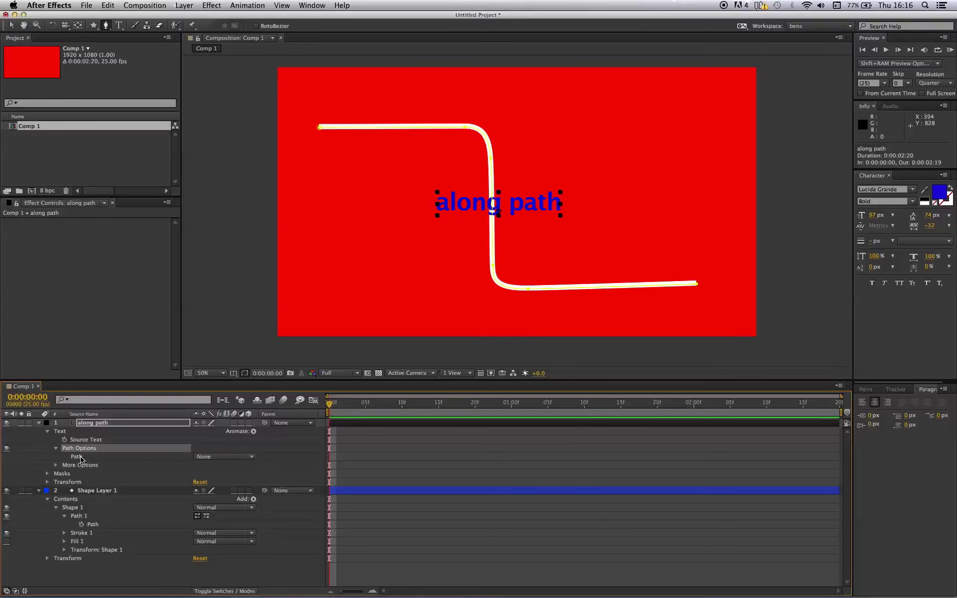
pyautogui.click(80, 457)
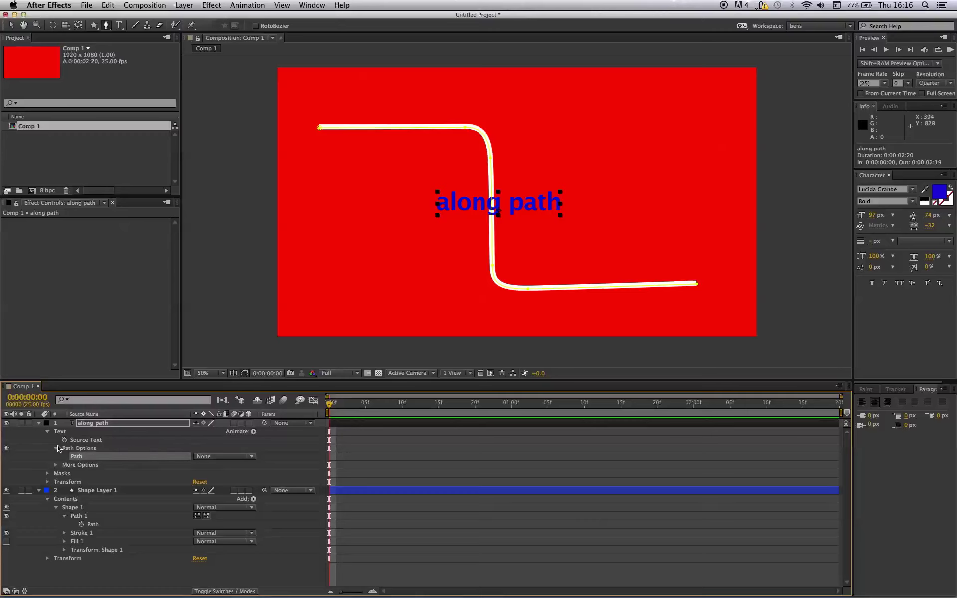
pyautogui.click(212, 458)
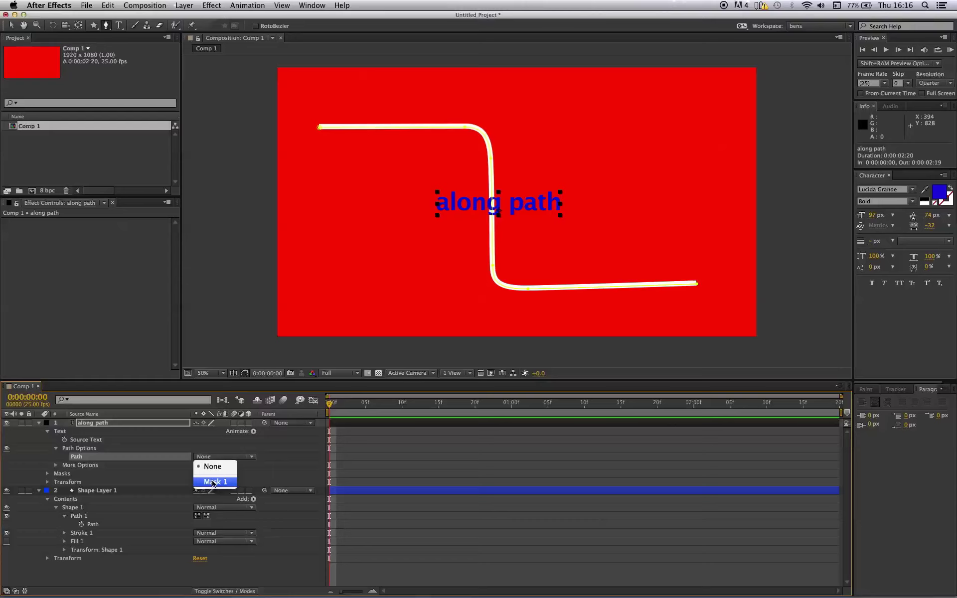
pyautogui.click(213, 482)
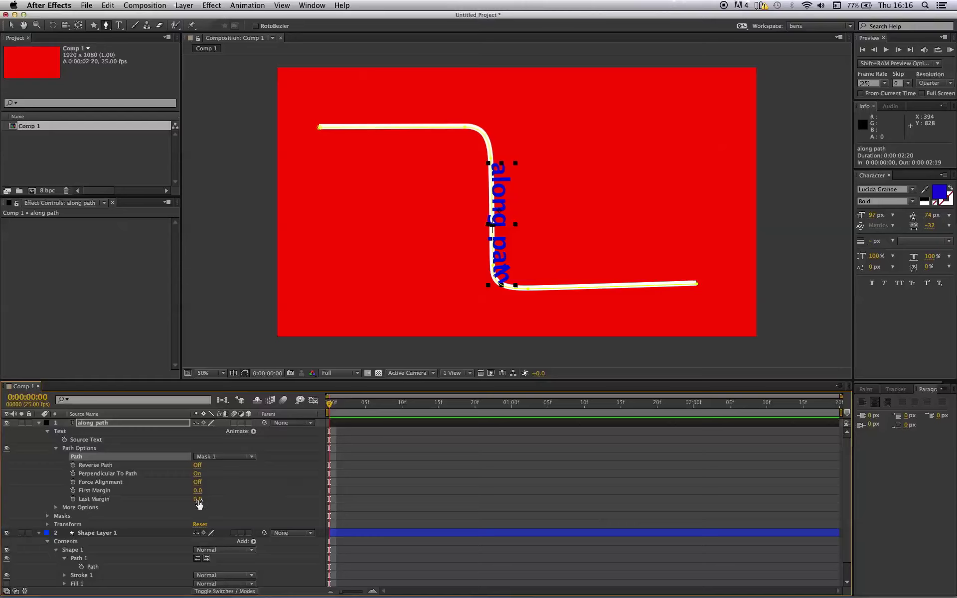
# Step: Scrub Path Options Last Margin to −505.0 so the text bends round the top stretch's first corner
pyautogui.click(103, 533)
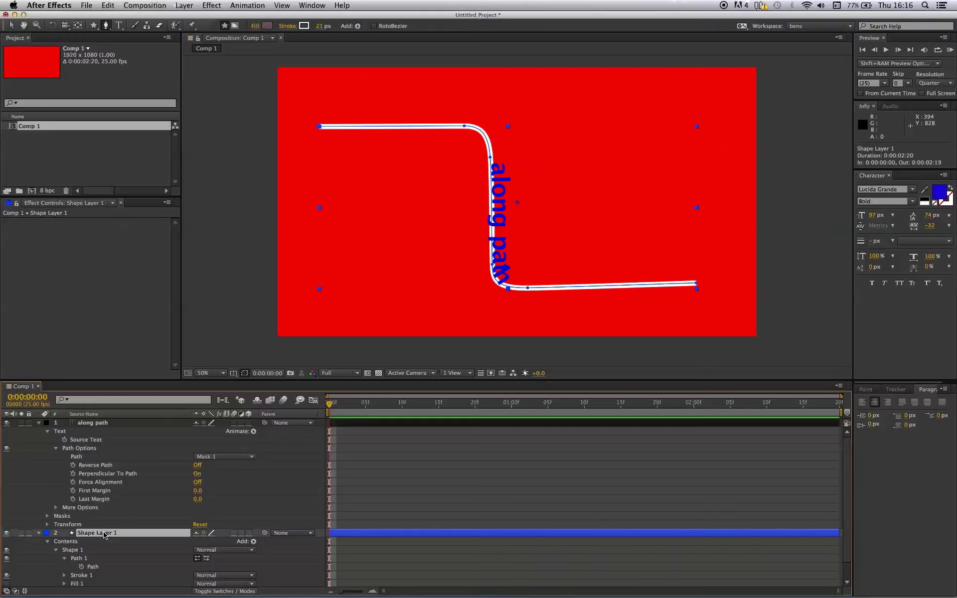
pyautogui.click(104, 499)
pyautogui.moveTo(197, 502); pyautogui.dragTo(86, 518)
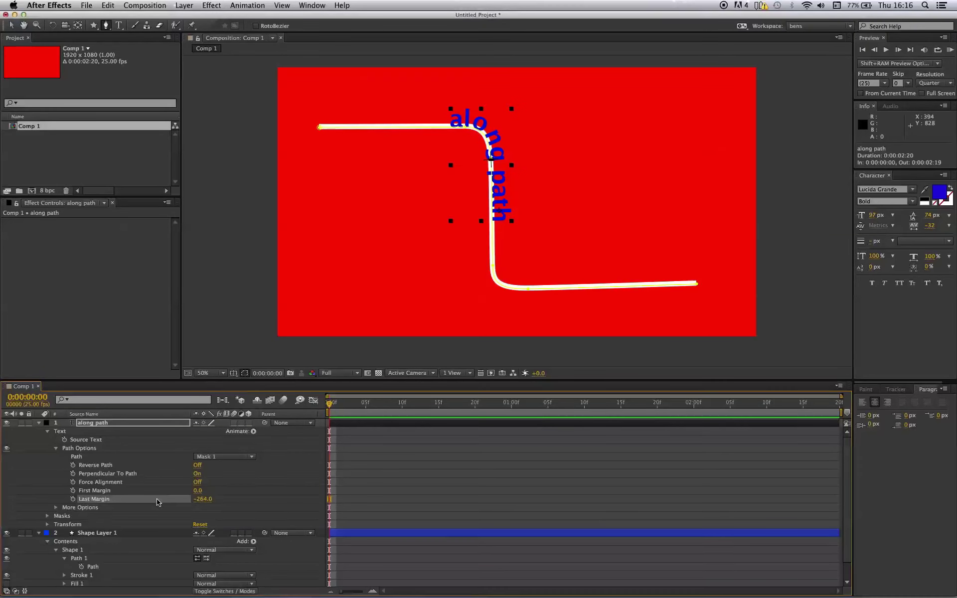
pyautogui.moveTo(203, 503); pyautogui.dragTo(91, 508)
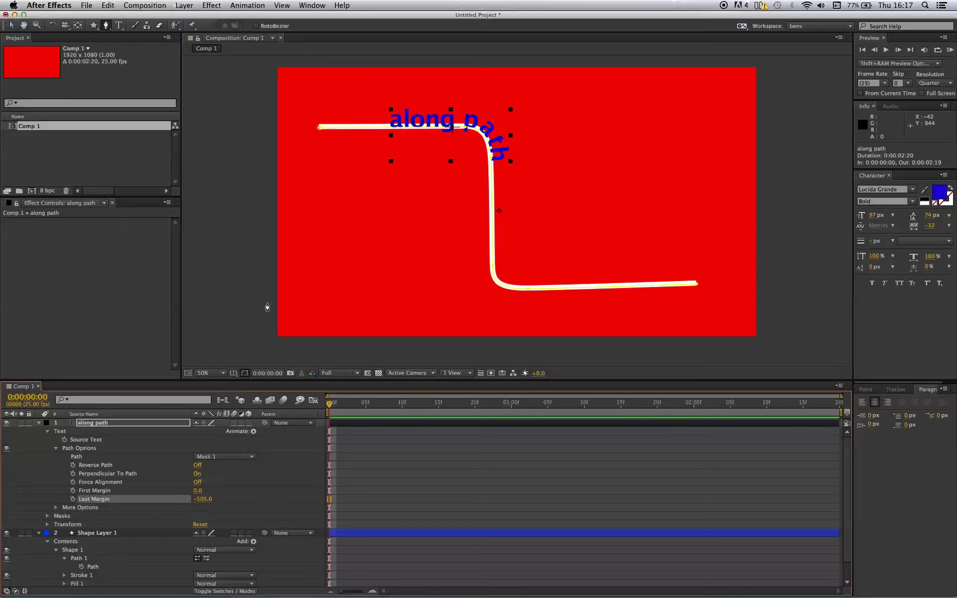